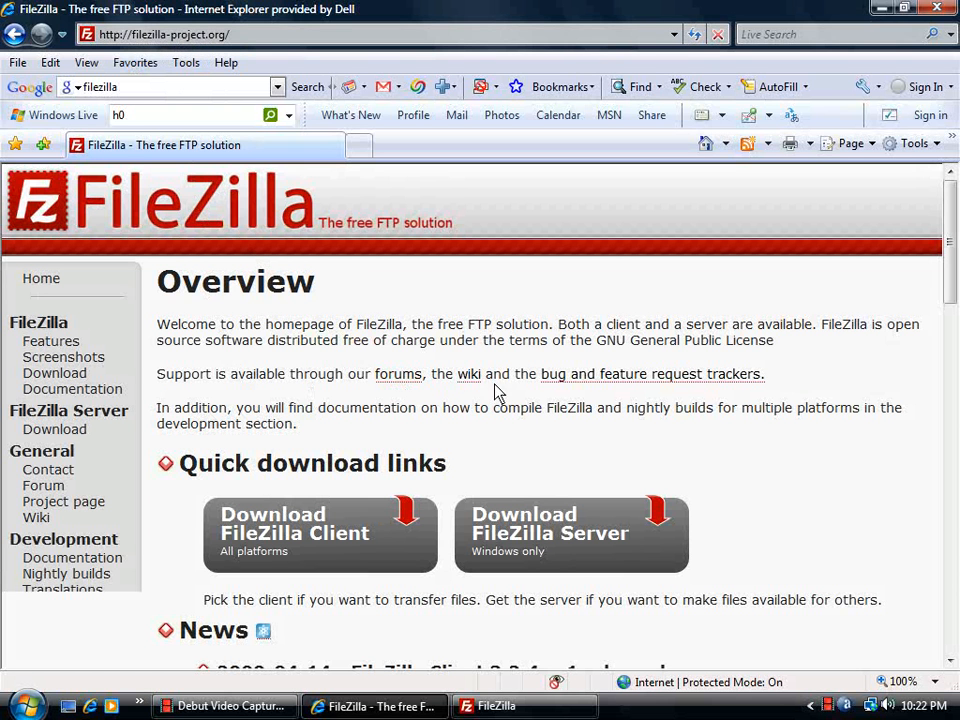
Look over the quick download links and the client release news on the FileZilla homepage
scroll(518, 376, "down", 1)
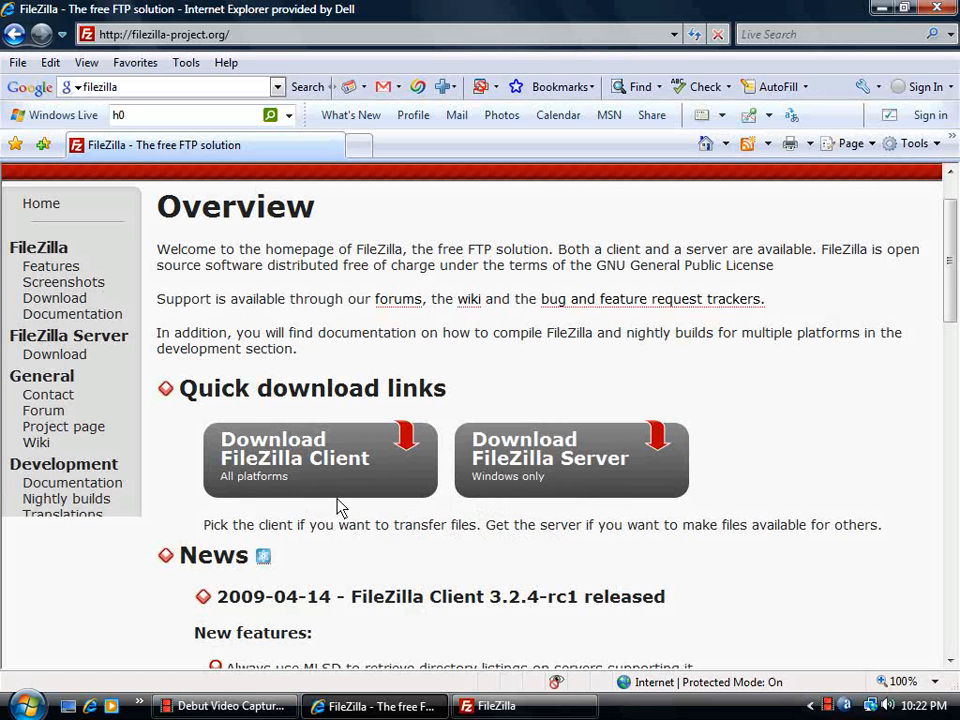
scroll(342, 542, "down", 2)
scroll(470, 505, "down", 1)
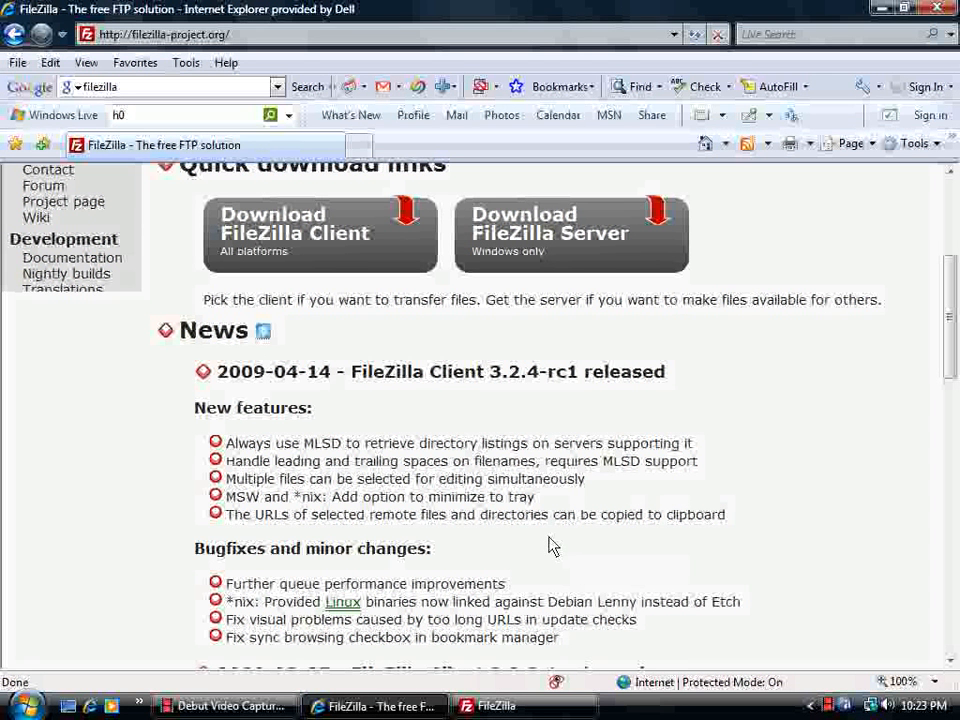
scroll(553, 545, "down", 3)
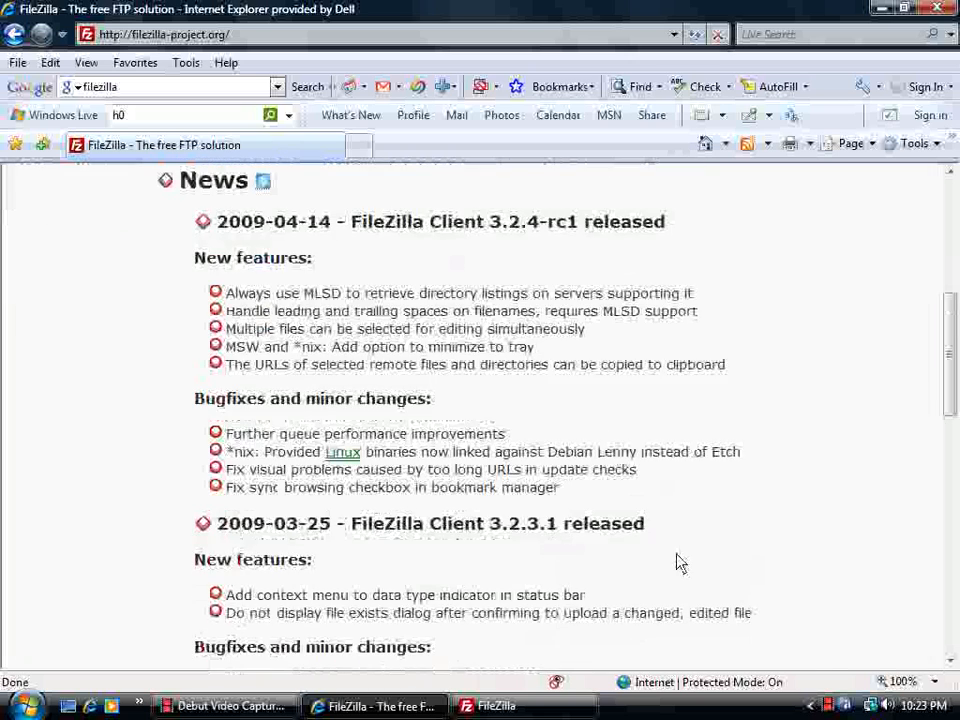
scroll(632, 520, "down", 4)
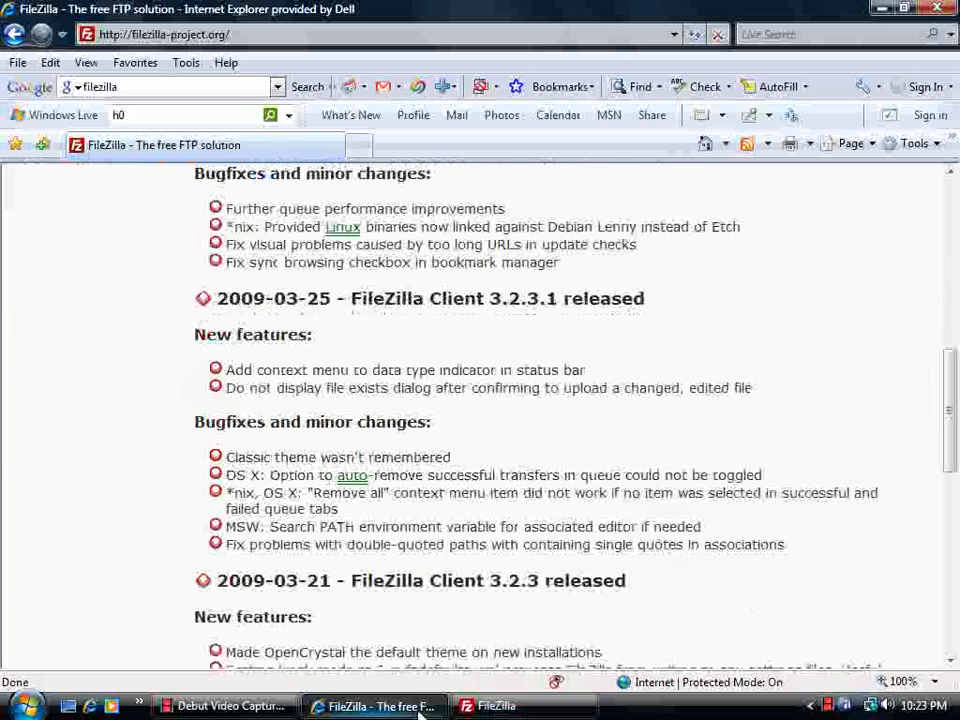
Switch to the FileZilla client and open the Site Manager
left_click(494, 708)
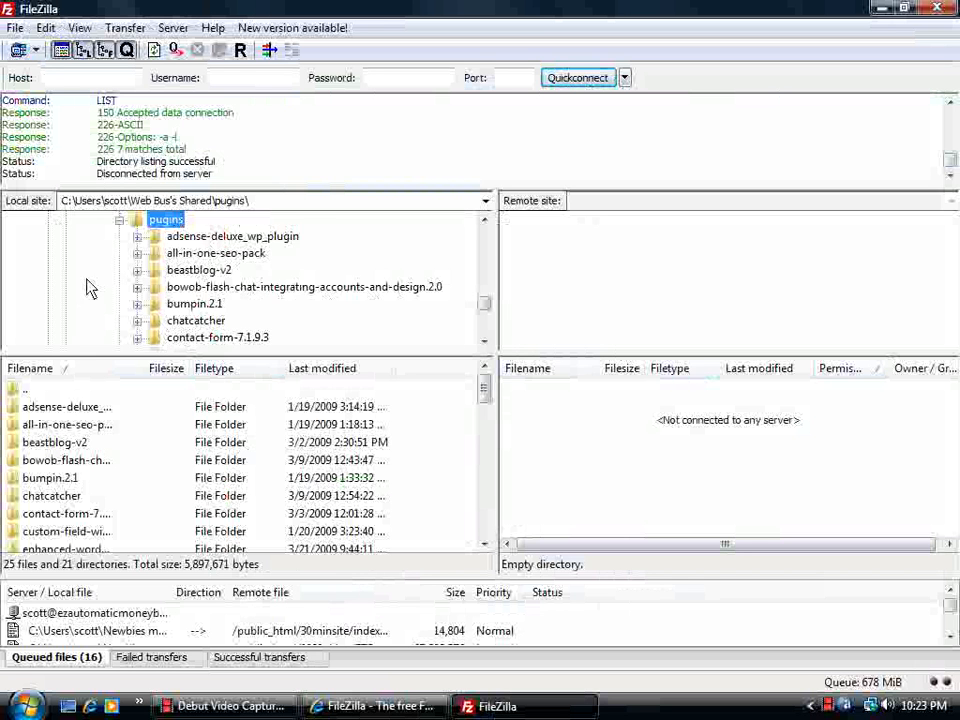
scroll(90, 288, "up", 4)
scroll(150, 255, "down", 2)
scroll(160, 270, "down", 6)
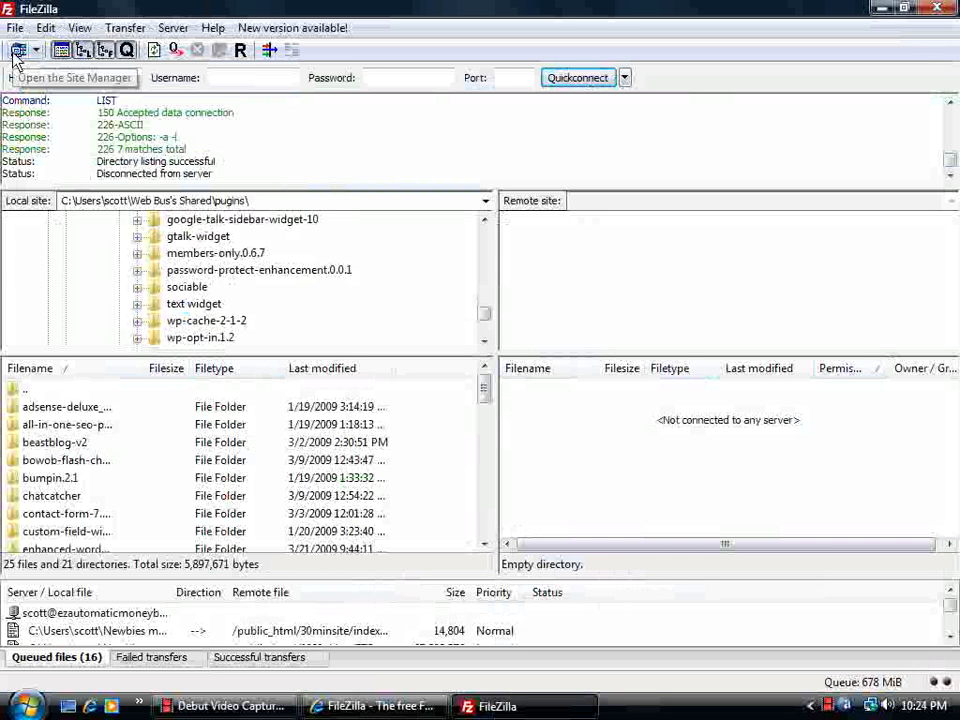
left_click(14, 30)
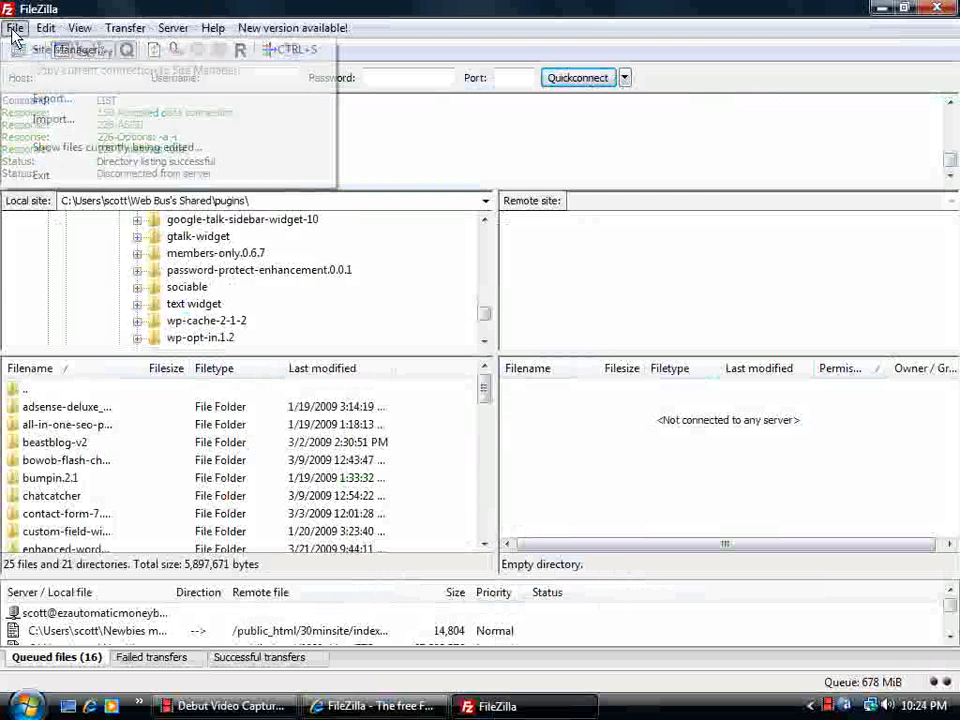
left_click(62, 50)
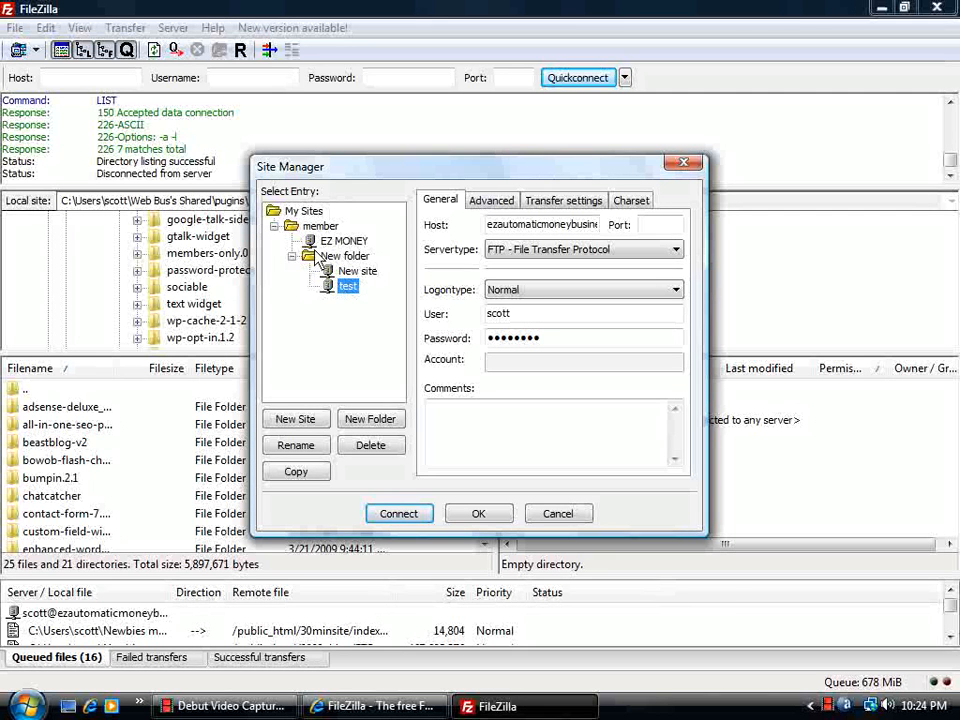
Create a new site entry with the host ezautomaticmoneybusinesses.com
left_click(292, 420)
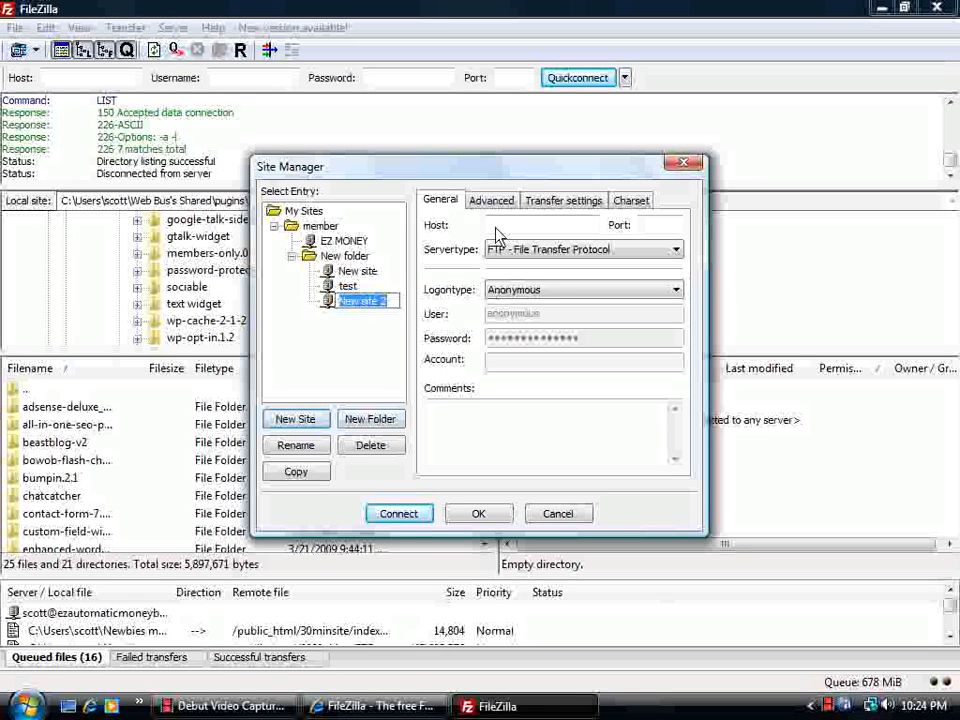
left_click(505, 229)
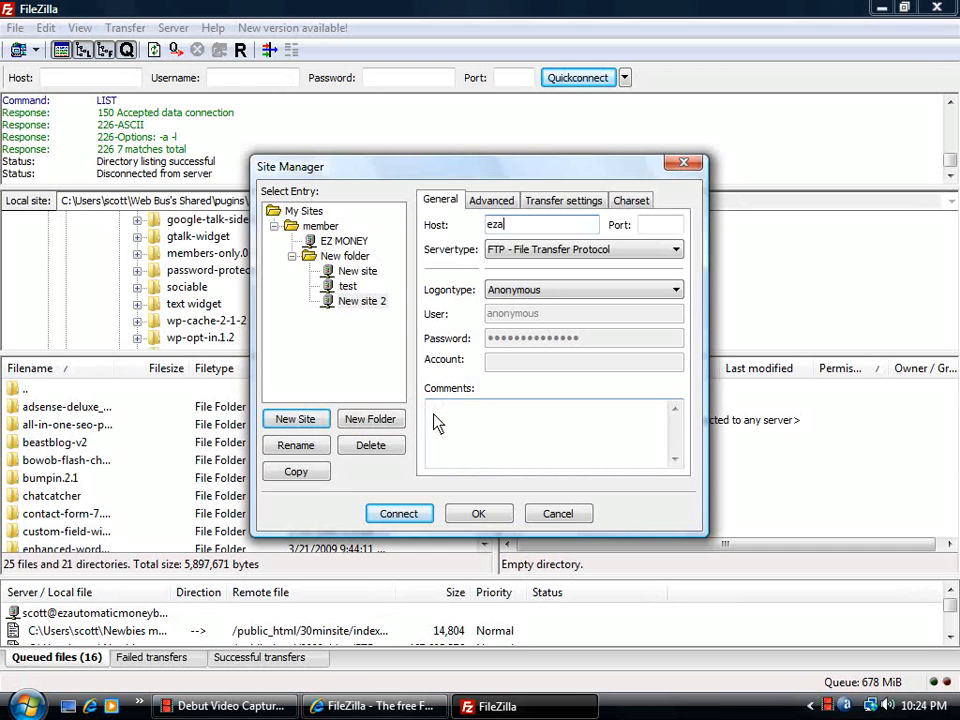
type("matic")
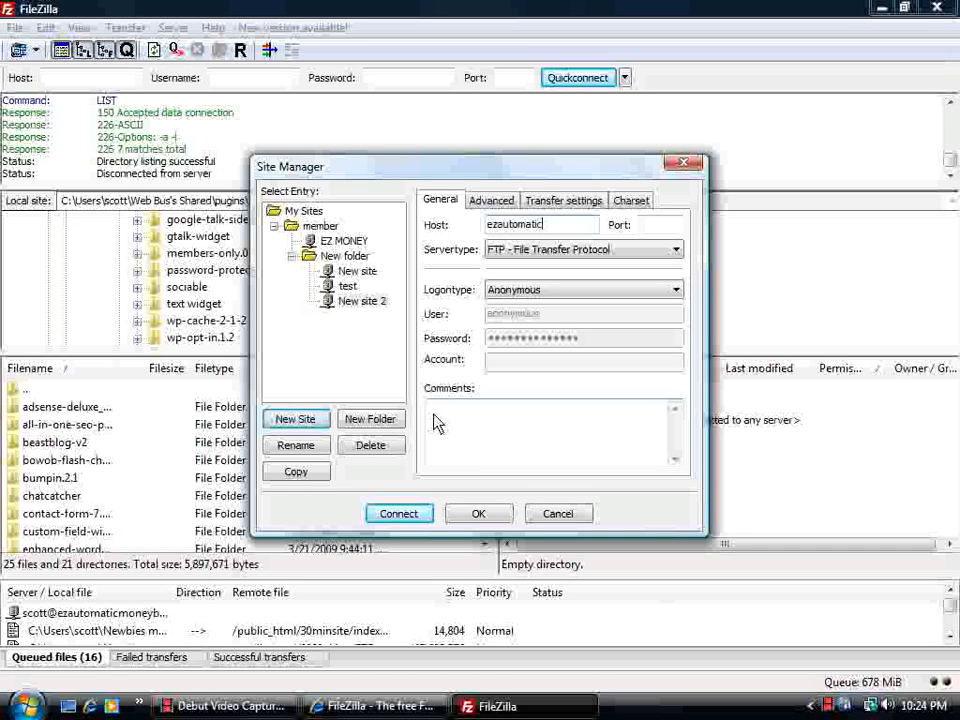
type("moneybusinesse")
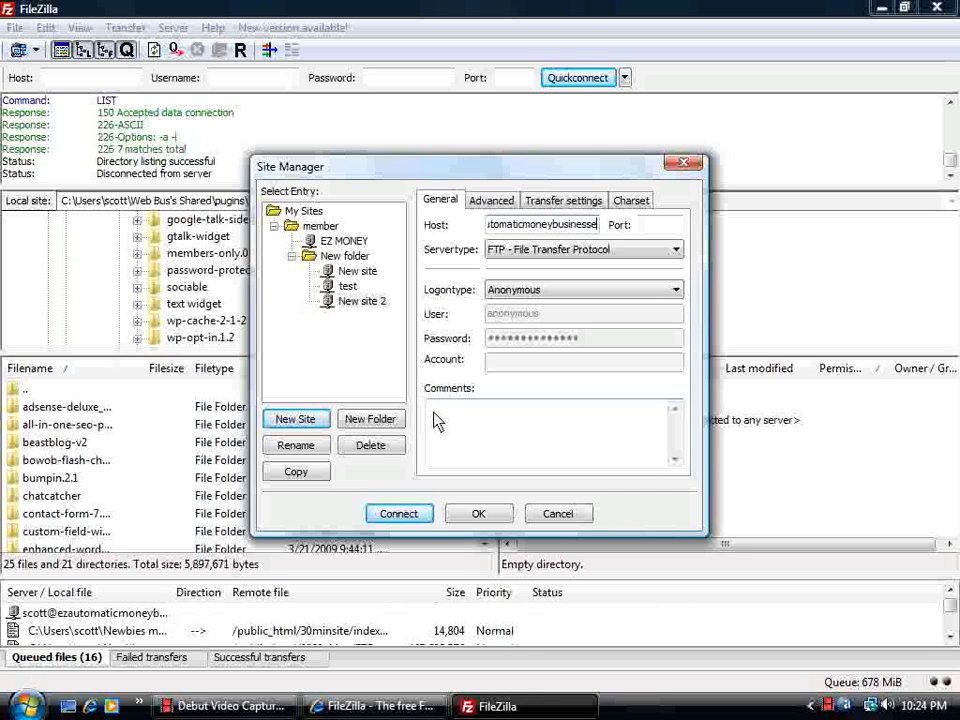
type("s.com")
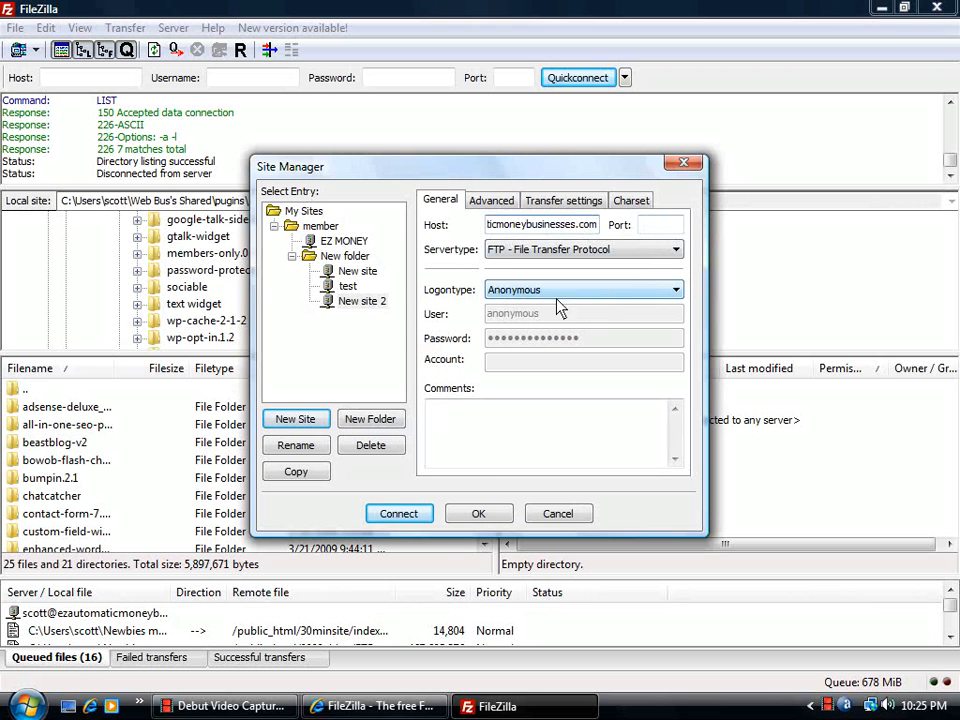
Set the new site's logon type to Normal with the account username and password, and connect to the server
left_click(676, 250)
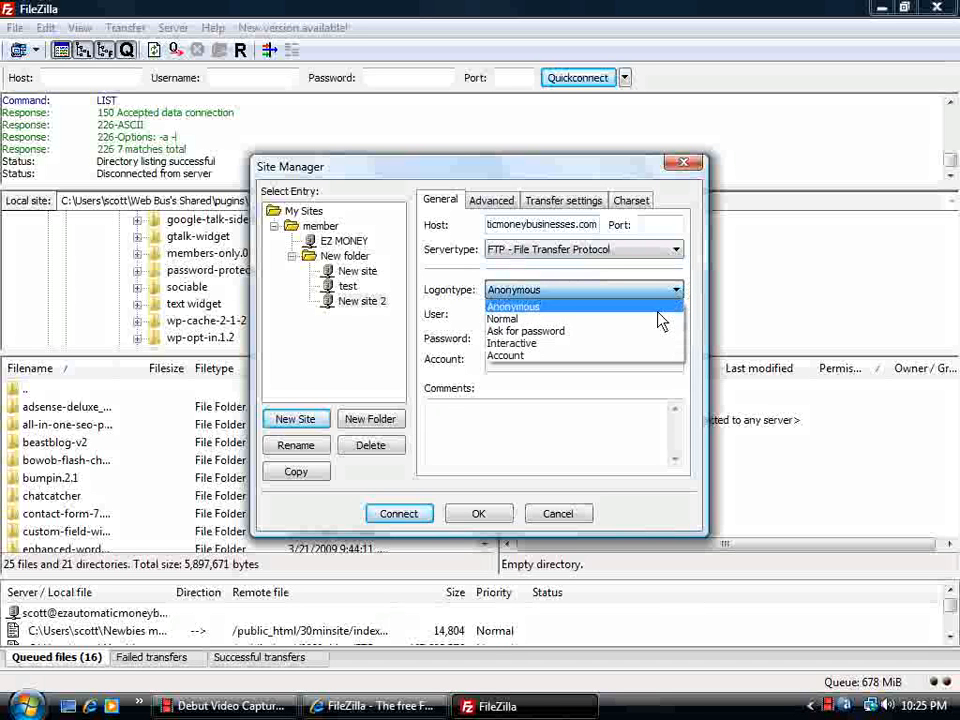
left_click(662, 320)
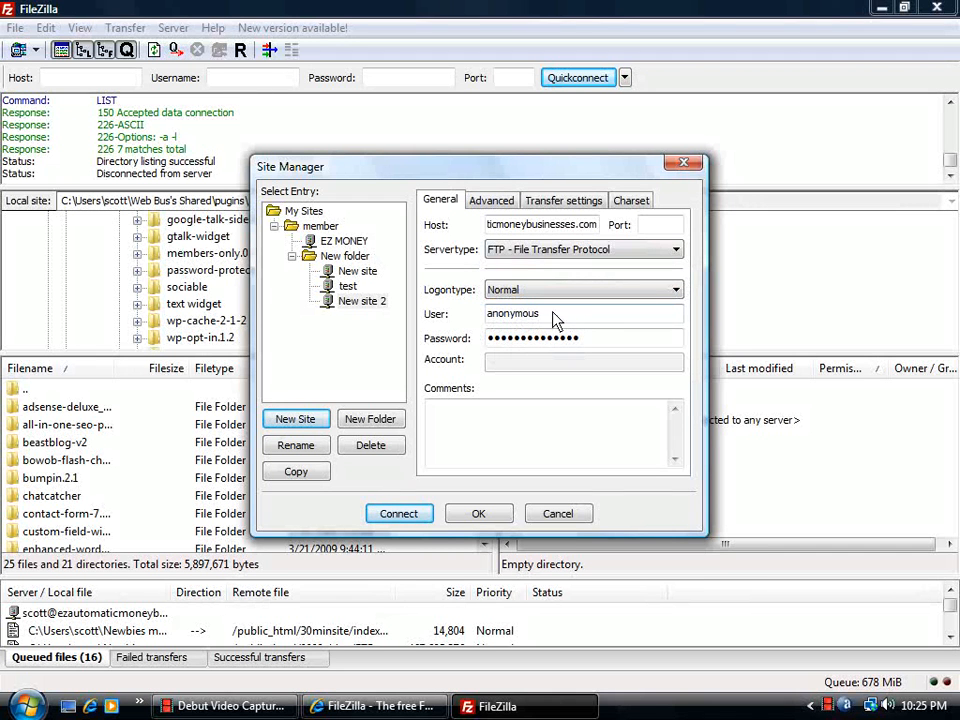
left_click_drag(543, 316, 490, 320)
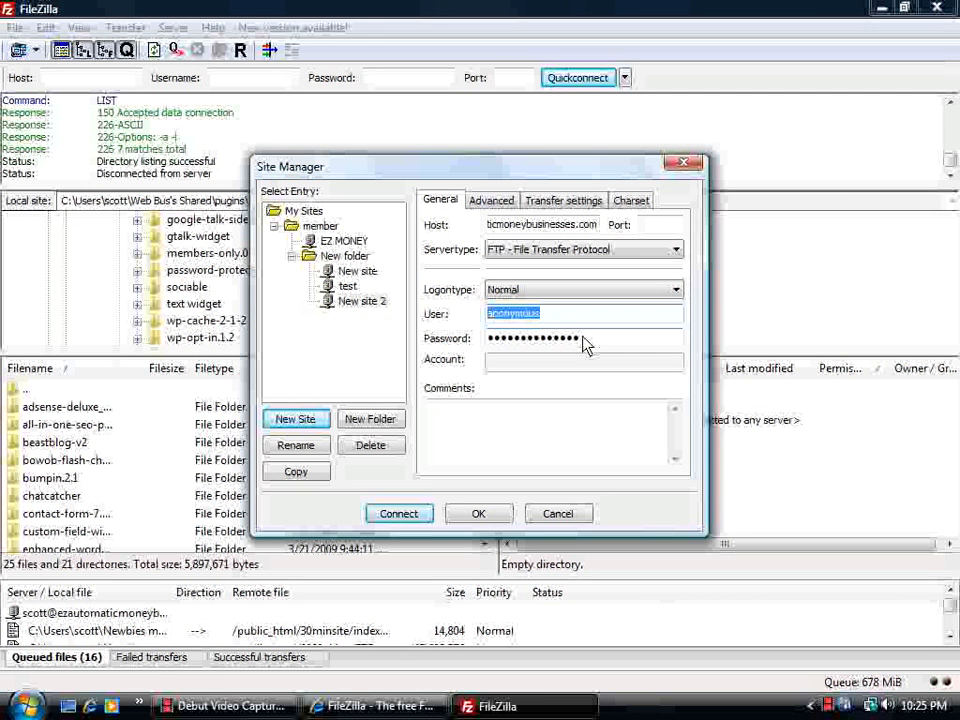
type("scott")
key("Tab")
type("aaaaaaaa")
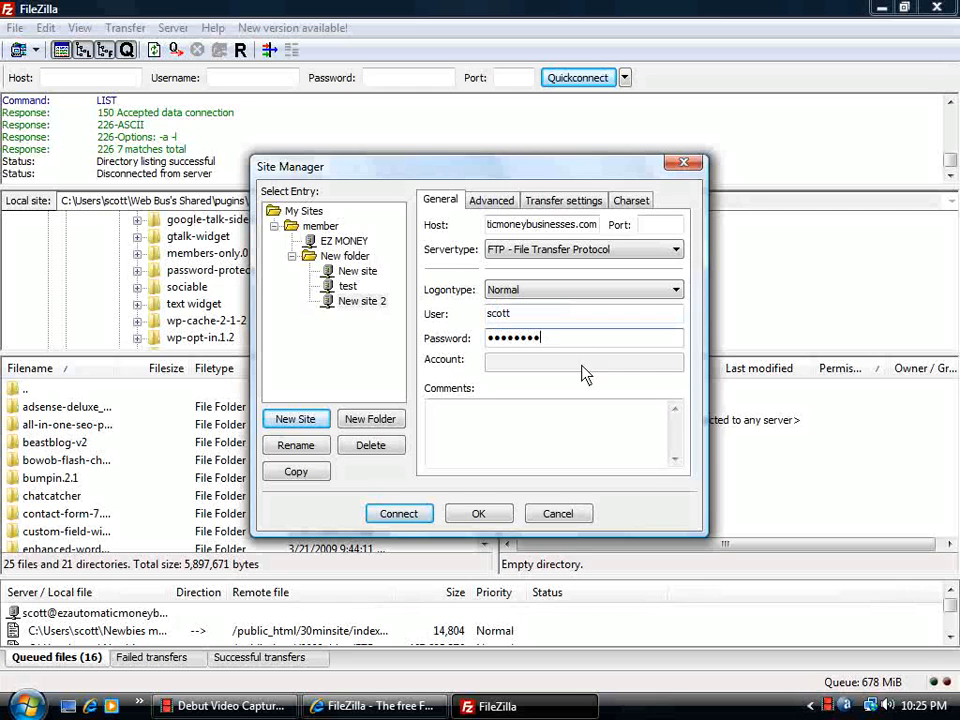
left_click(400, 514)
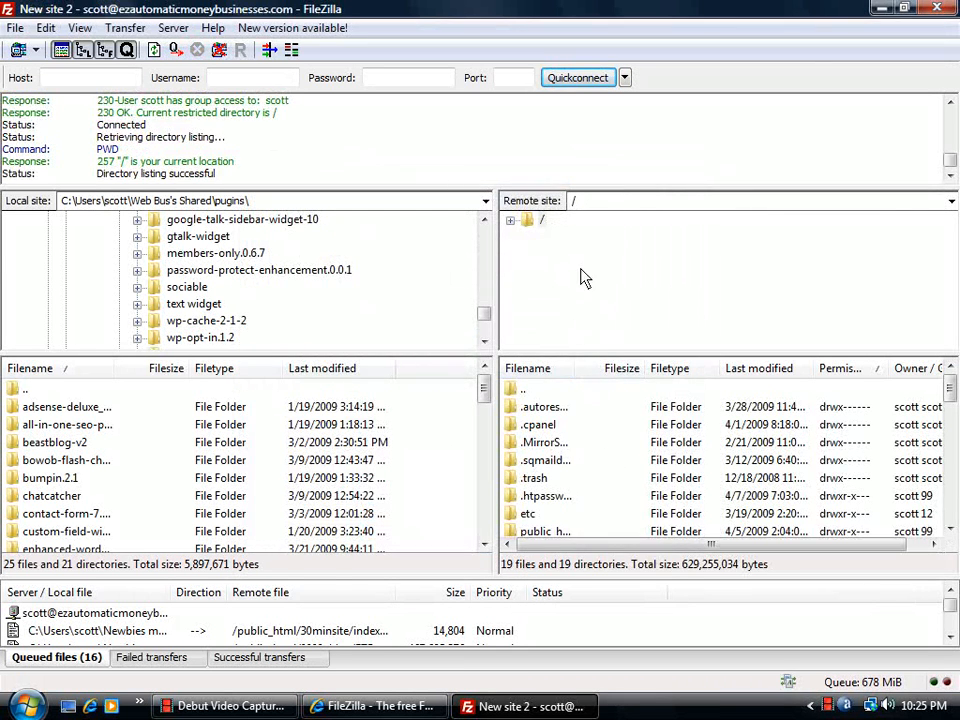
Expand the remote root directory and open its public_html folder
scroll(586, 494, "down", 2)
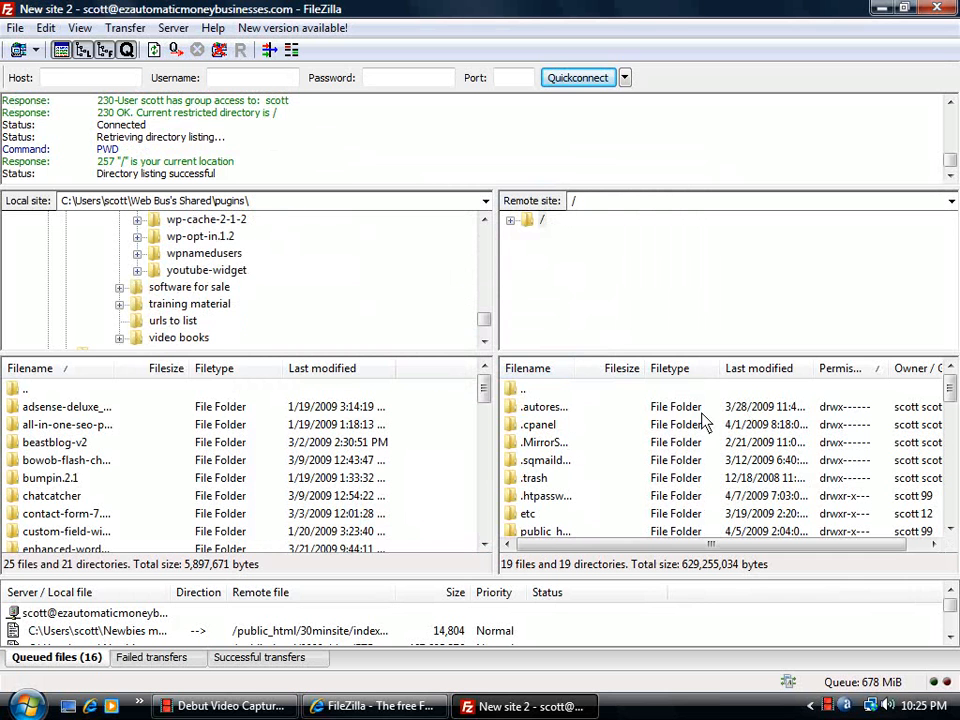
left_click(511, 221)
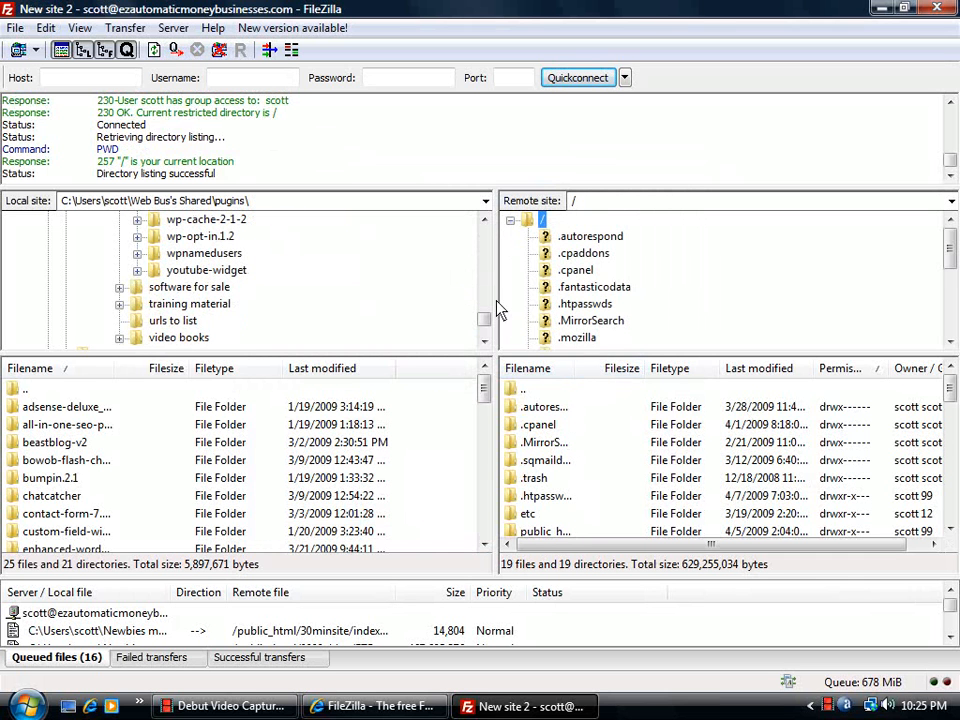
scroll(522, 248, "down", 3)
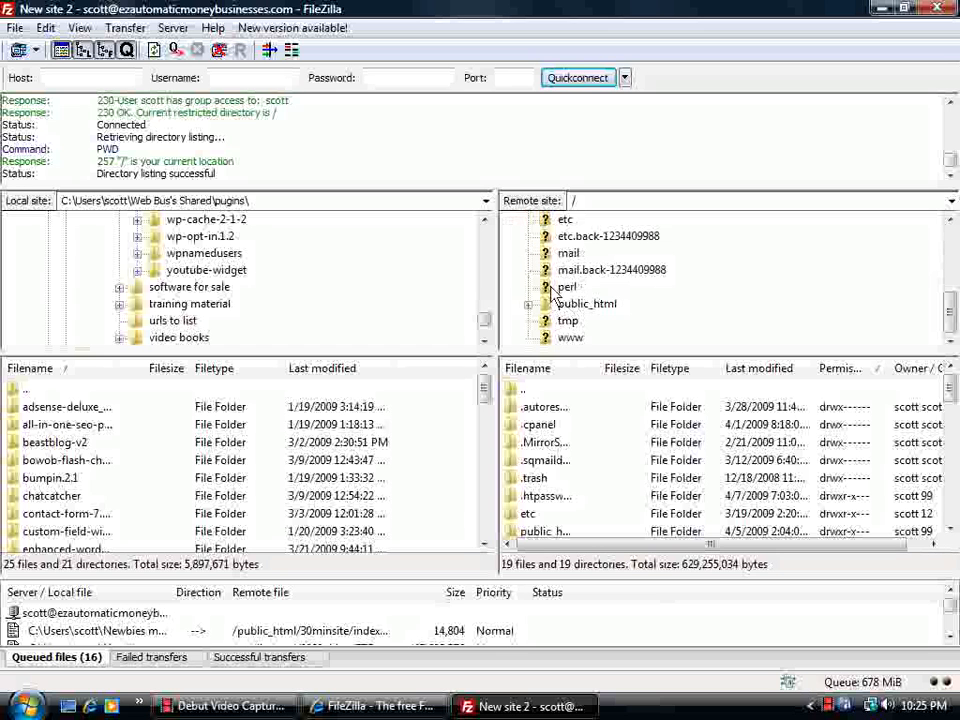
scroll(527, 318, "up", 3)
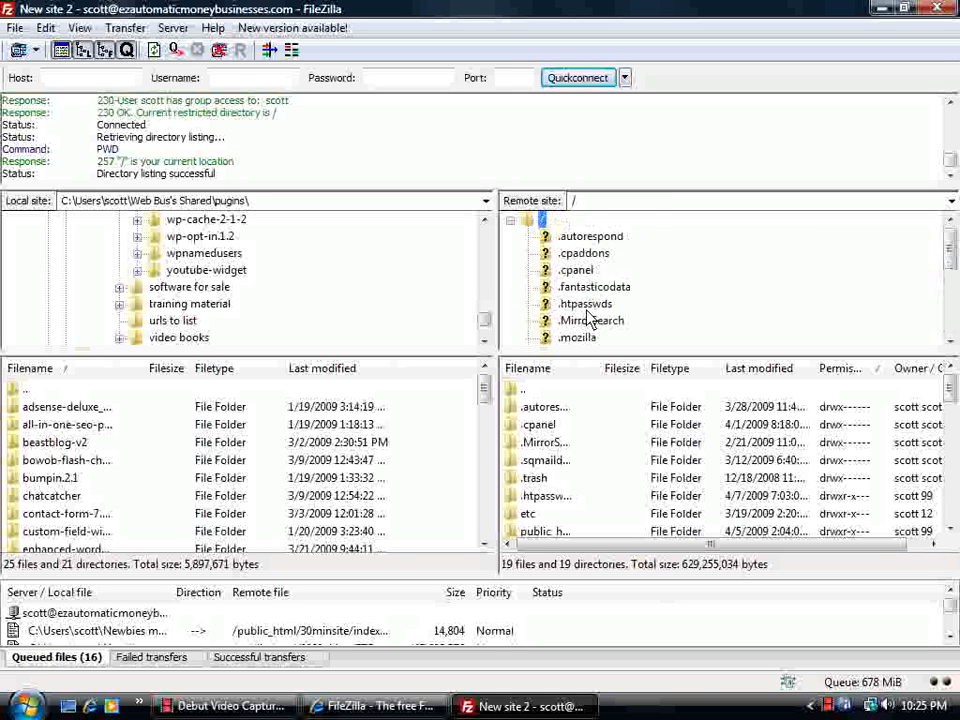
scroll(603, 268, "down", 3)
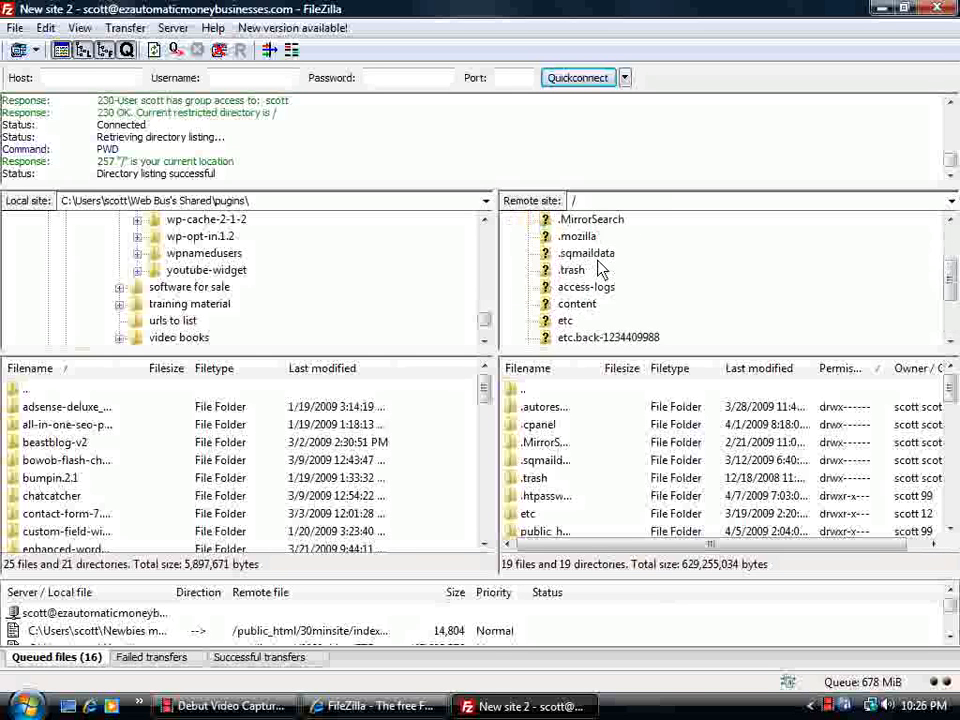
scroll(602, 269, "down", 1)
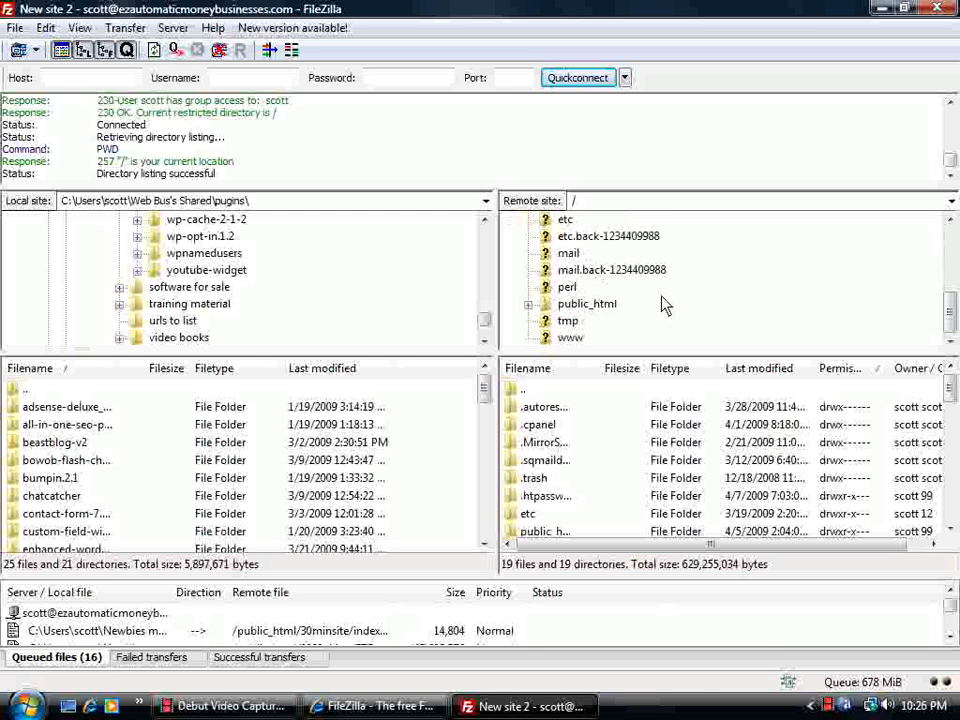
left_click(568, 309)
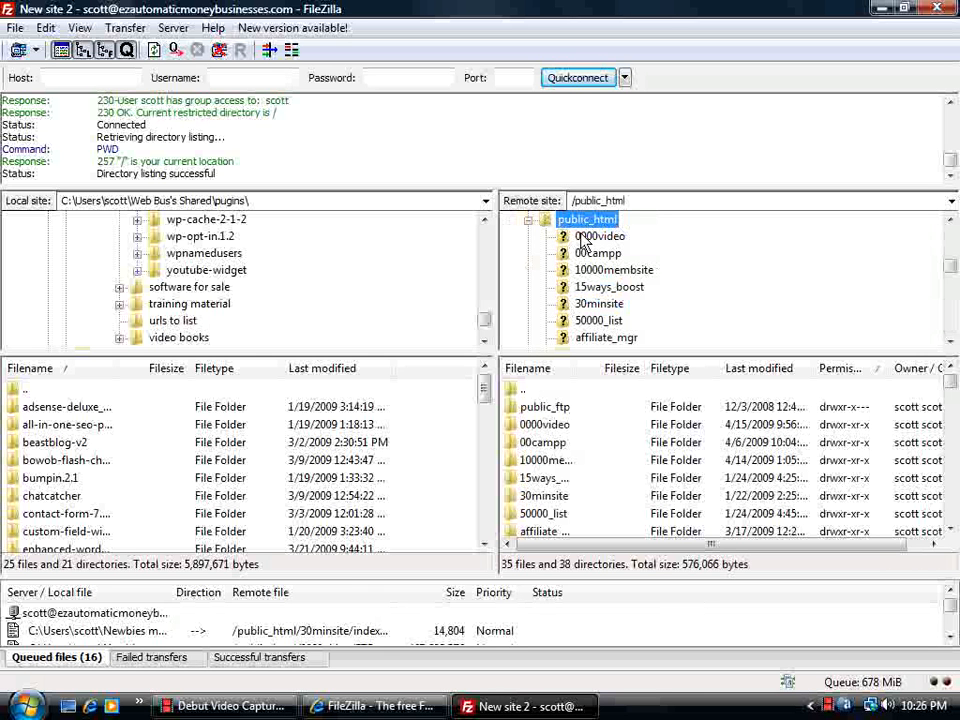
Open the wp-content folder inside public_html on the remote site
scroll(585, 260, "down", 5)
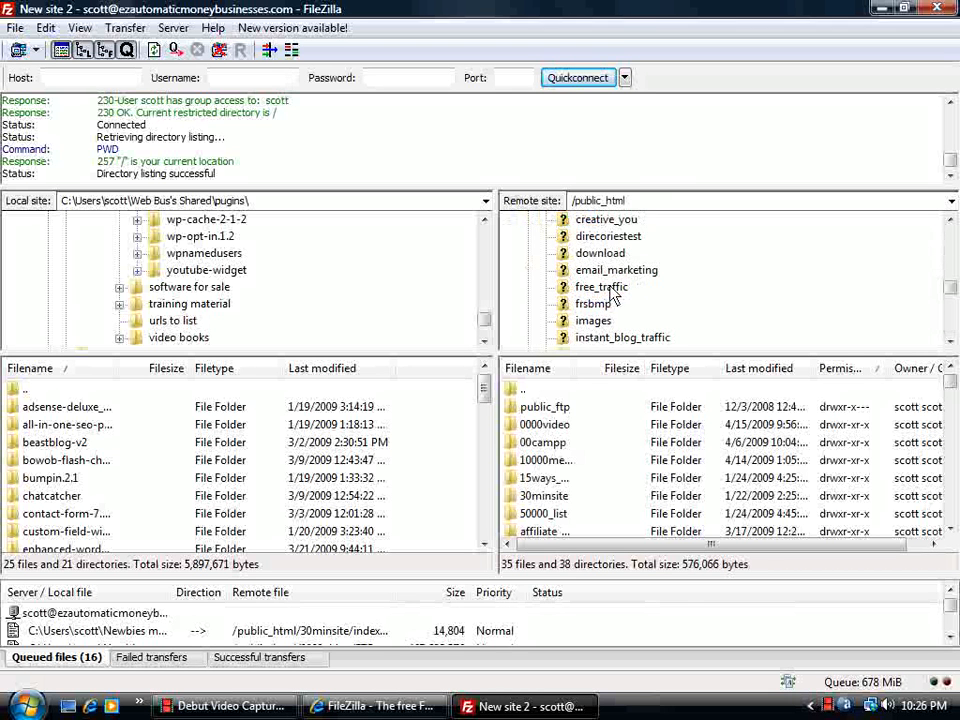
scroll(585, 312, "down", 7)
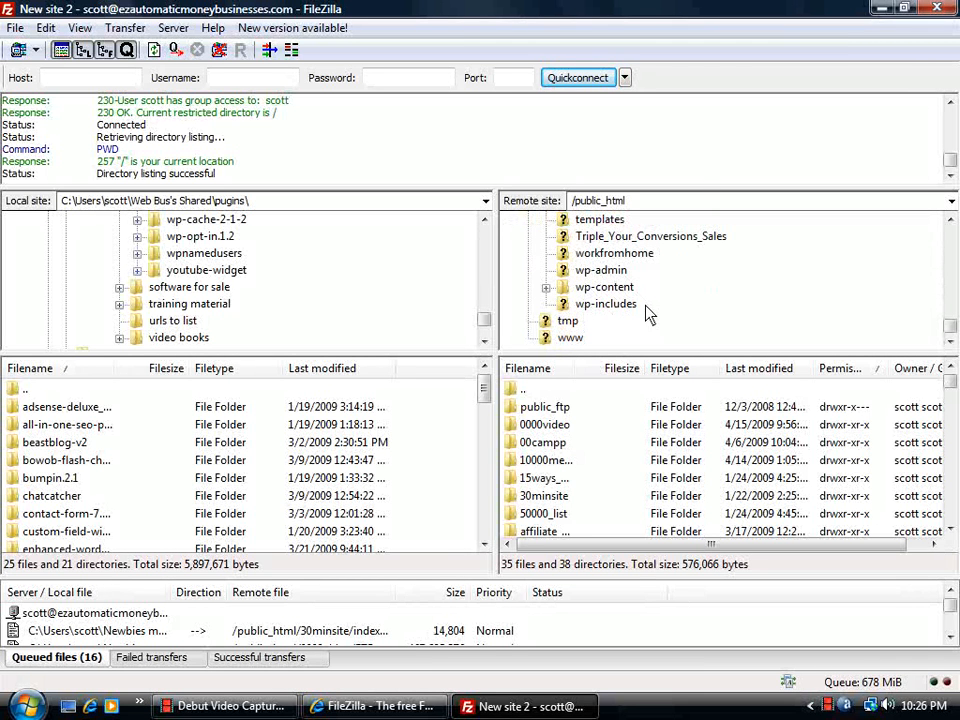
left_click(595, 288)
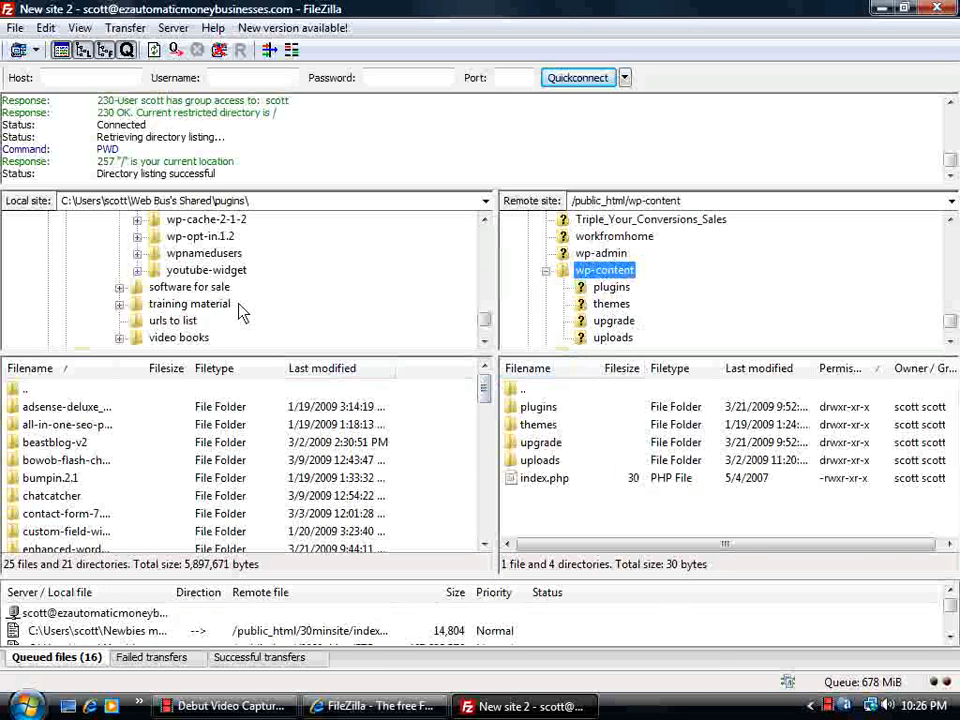
Check the contents of the local PLR articles folder and return to the local pugins folder
scroll(140, 330, "up", 3)
scroll(185, 334, "down", 3)
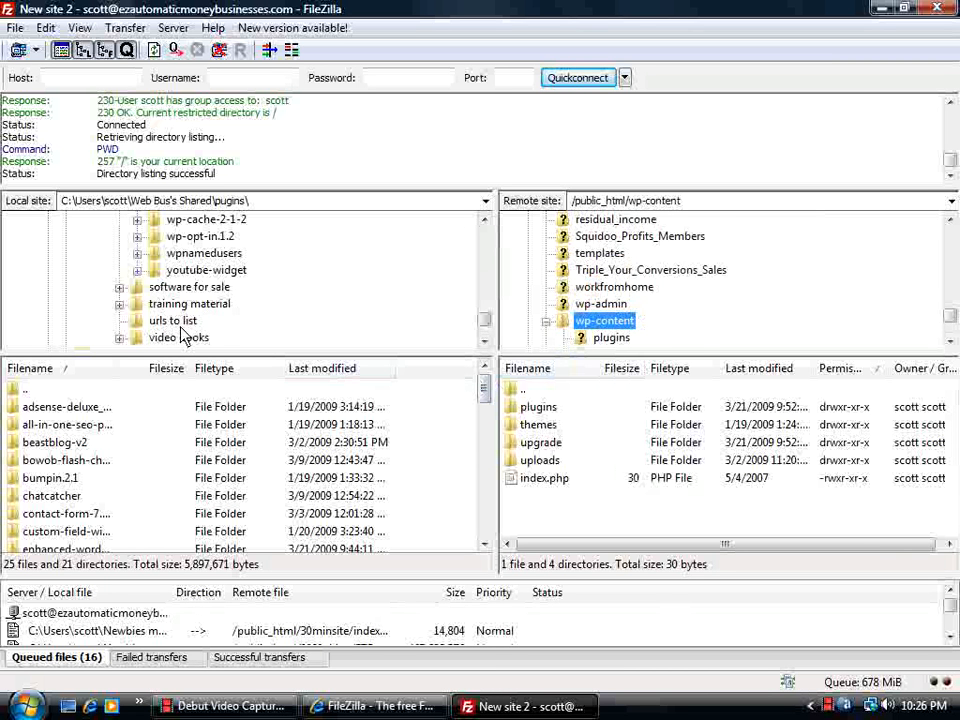
scroll(253, 325, "up", 3)
scroll(245, 325, "down", 3)
scroll(245, 325, "up", 6)
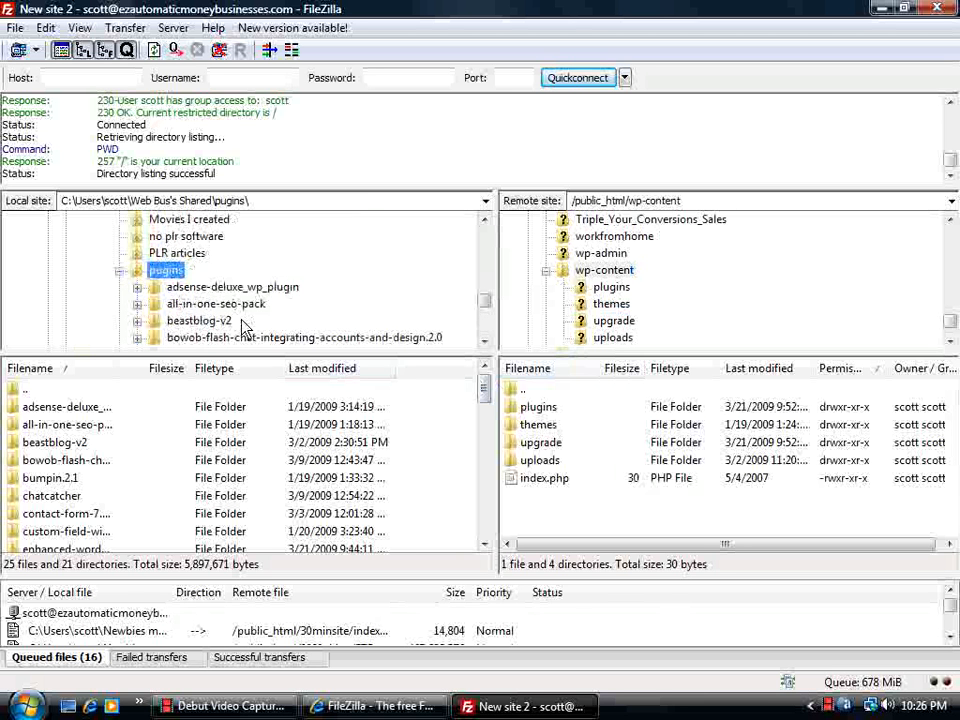
left_click(186, 254)
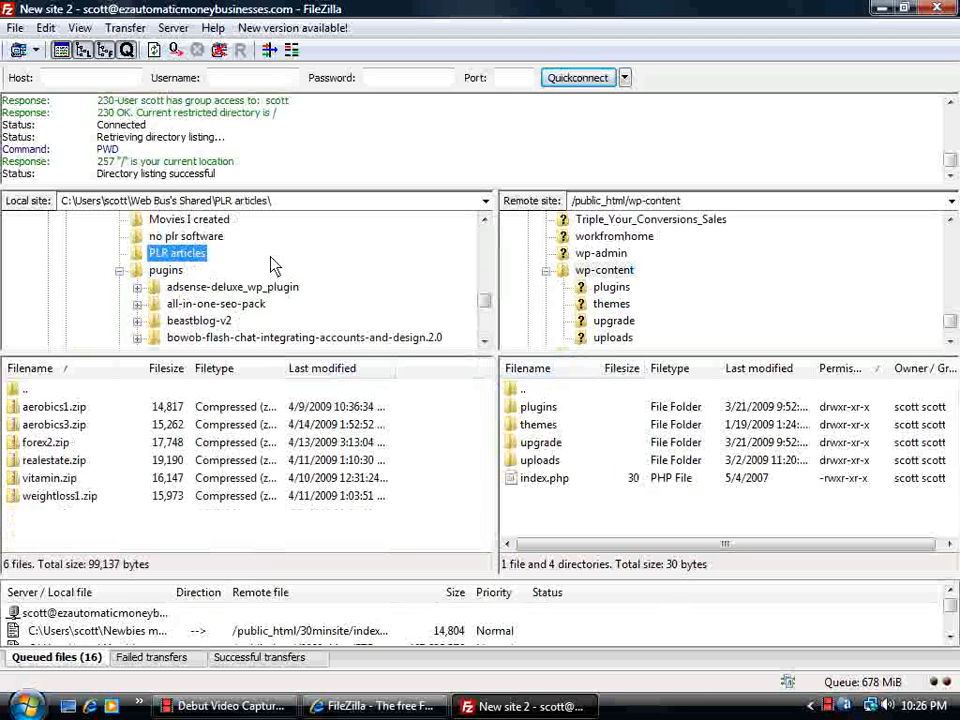
left_click(160, 271)
left_click(160, 237)
left_click(172, 276)
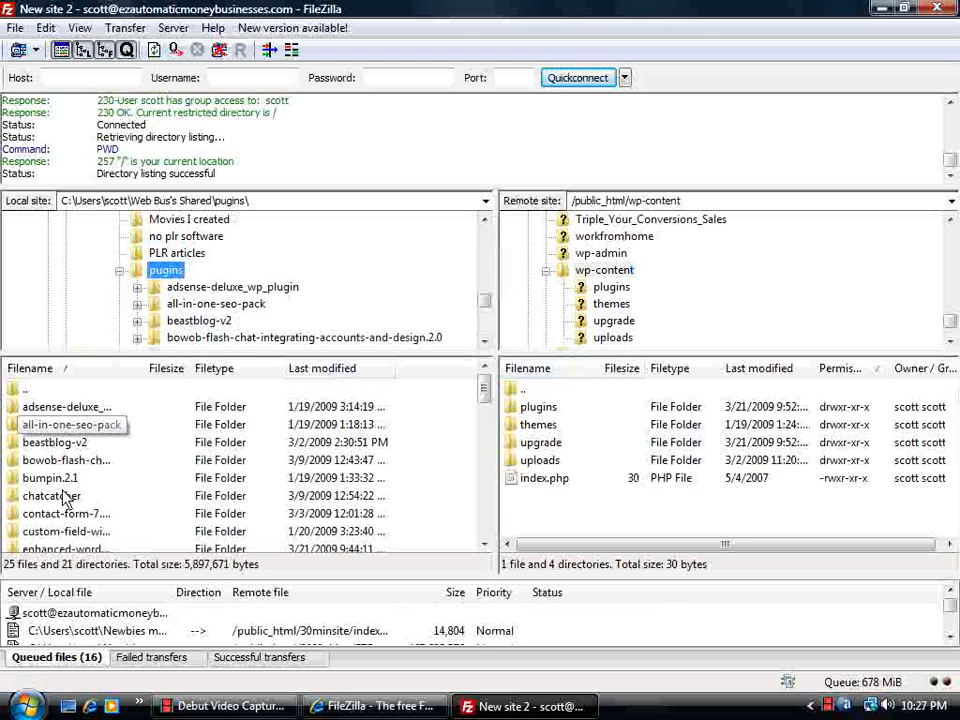
Look through the user profile's folders in the local directory tree, ending back at pugins
scroll(272, 340, "up", 1)
scroll(272, 345, "up", 15)
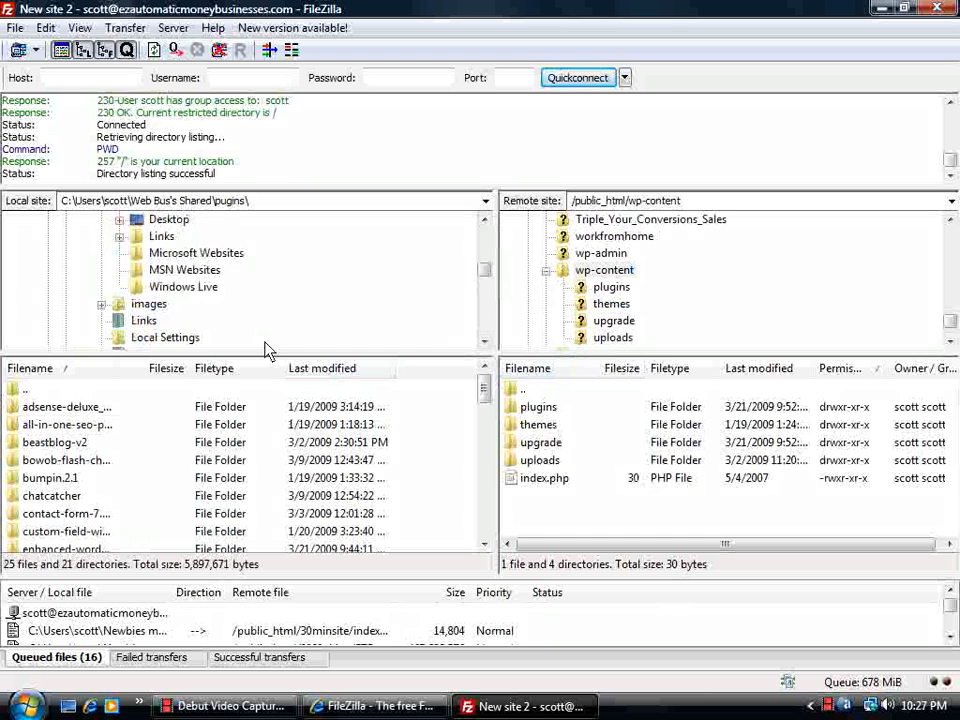
scroll(260, 345, "up", 3)
scroll(257, 290, "down", 12)
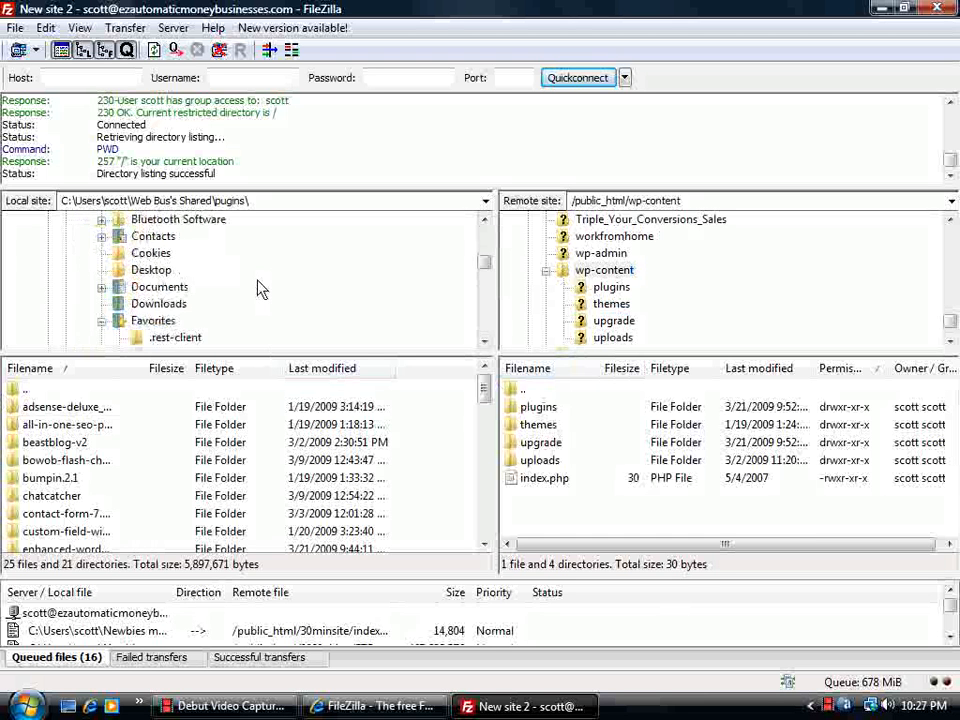
scroll(257, 293, "down", 8)
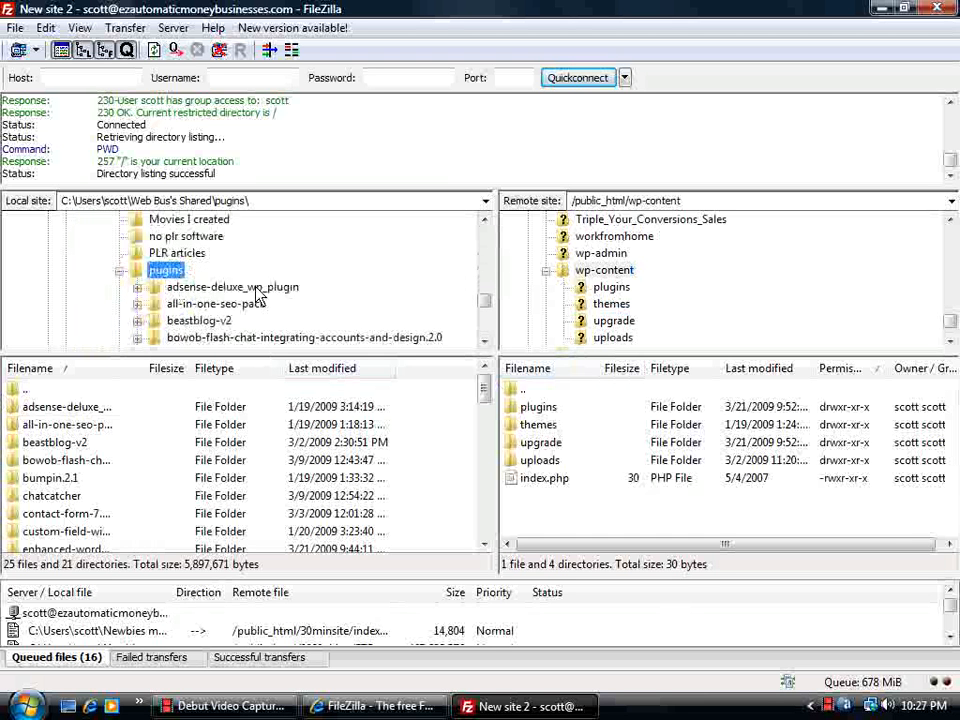
Look through the plugin folders inside the local pugins folder
scroll(260, 300, "up", 3)
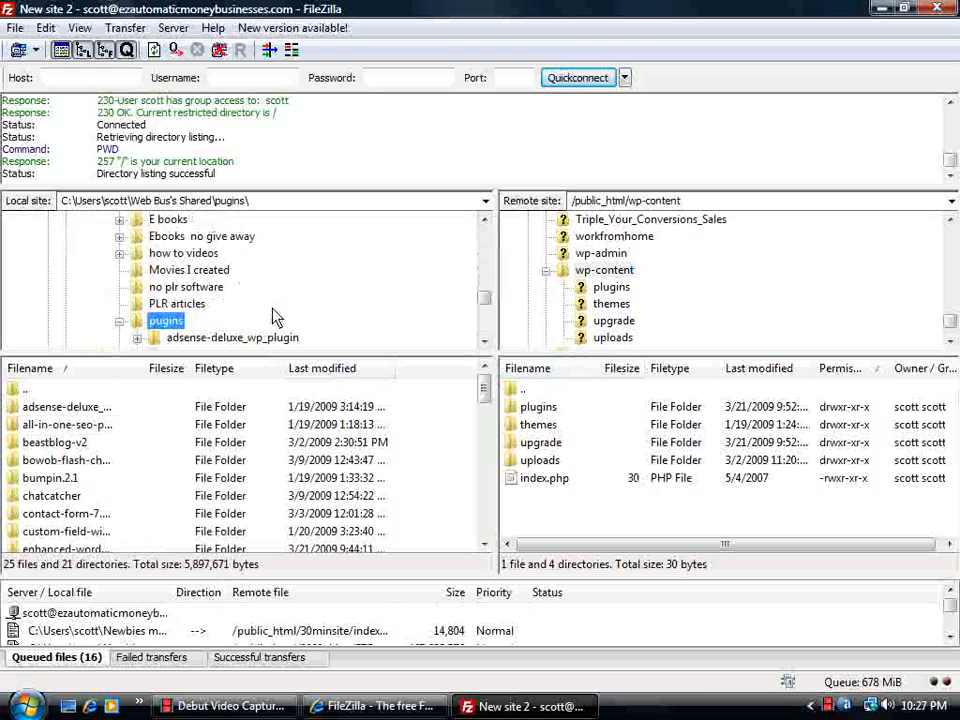
scroll(268, 320, "down", 2)
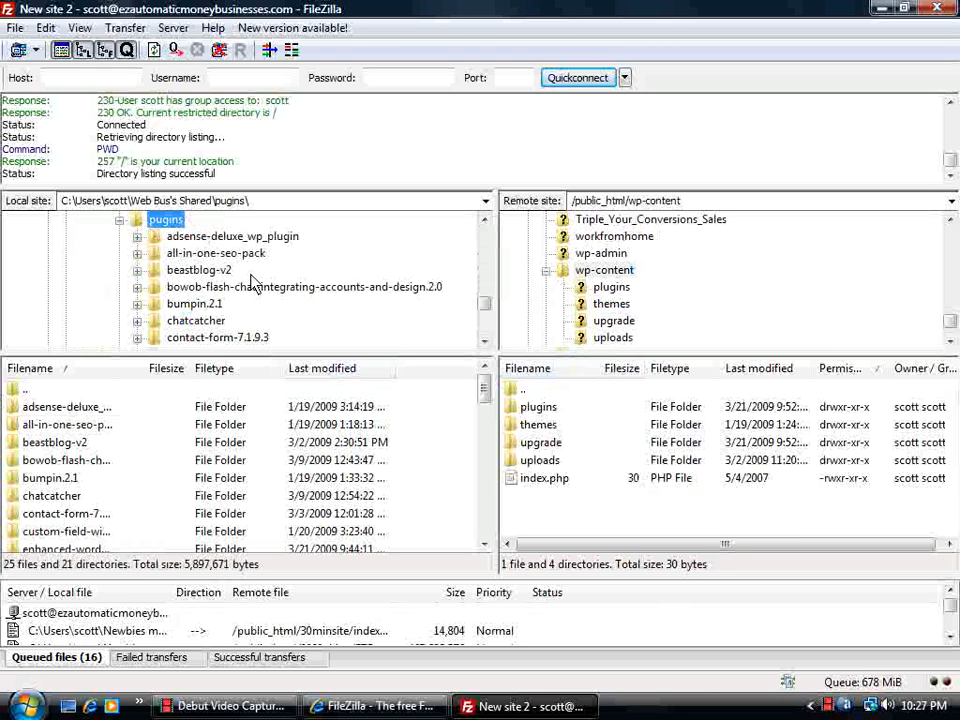
scroll(245, 290, "down", 4)
scroll(235, 300, "up", 3)
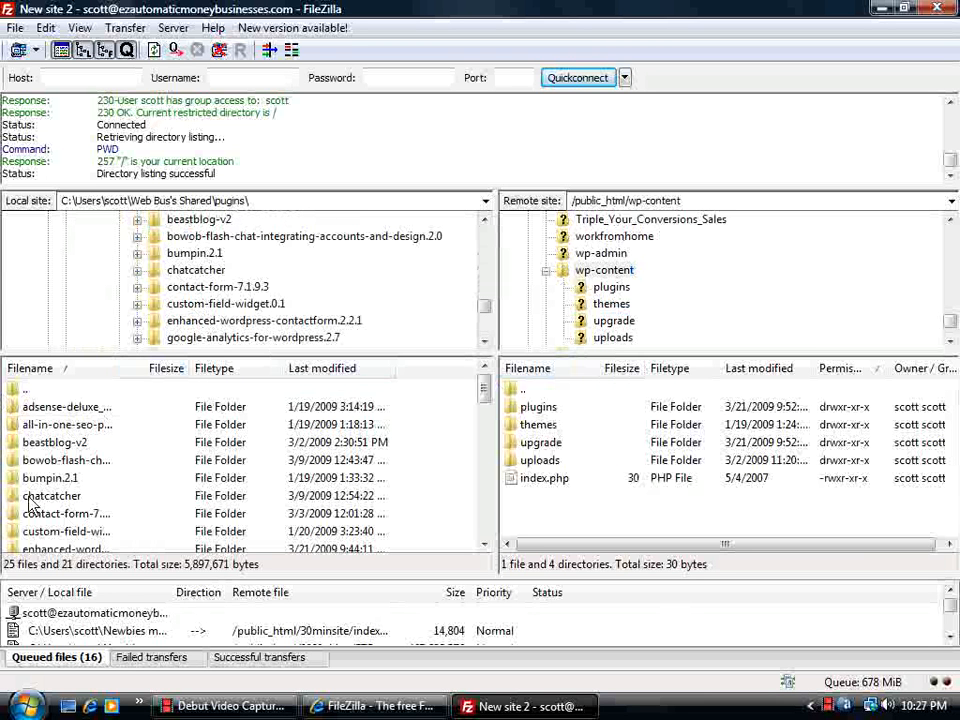
left_click_drag(70, 460, 80, 500)
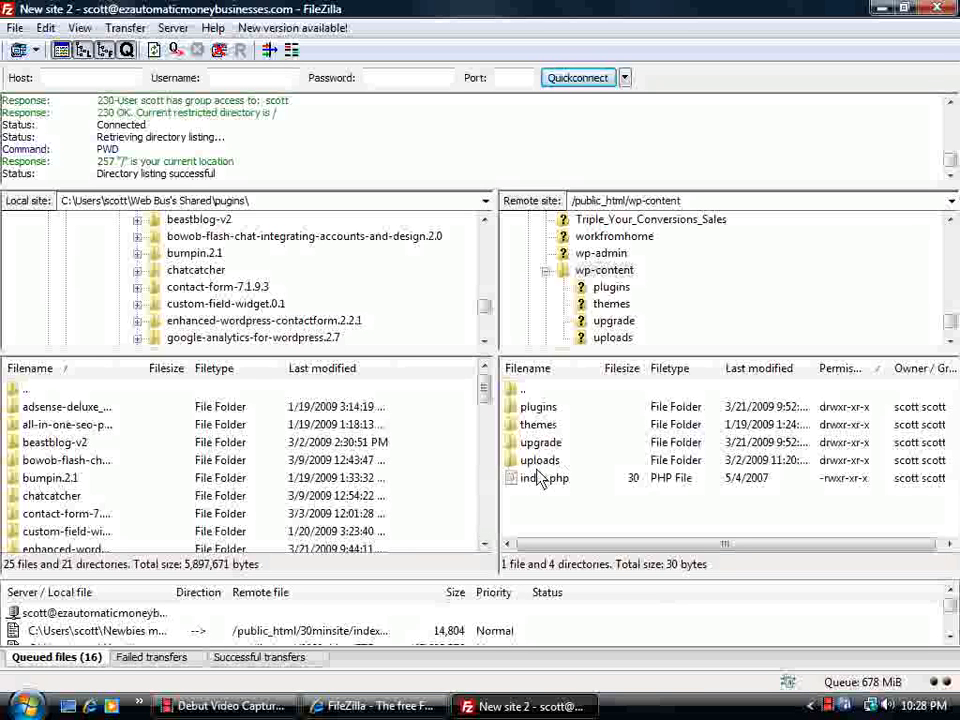
Open the plugins folder inside wp-content on the remote site and look through its plugin folders
left_click(538, 410)
double_click(530, 410)
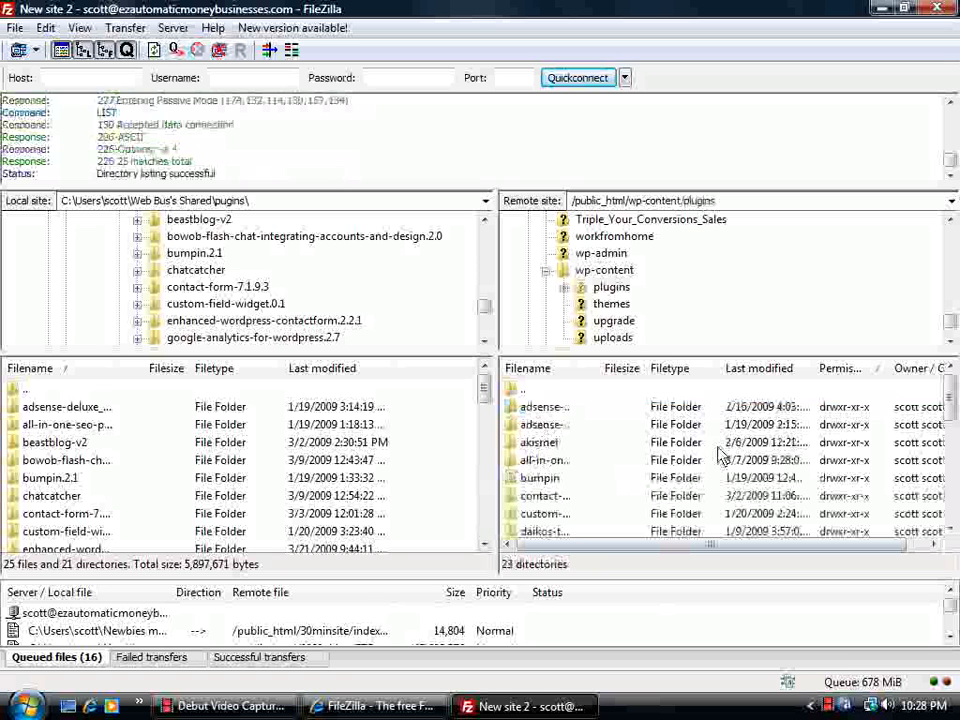
scroll(570, 470, "down", 5)
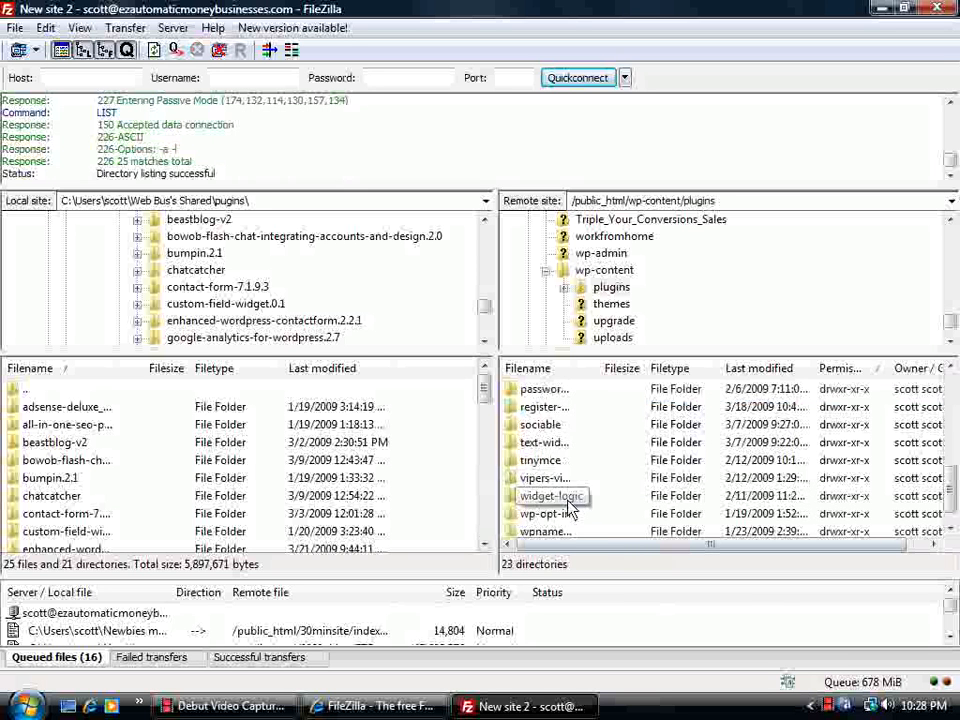
scroll(570, 505, "up", 5)
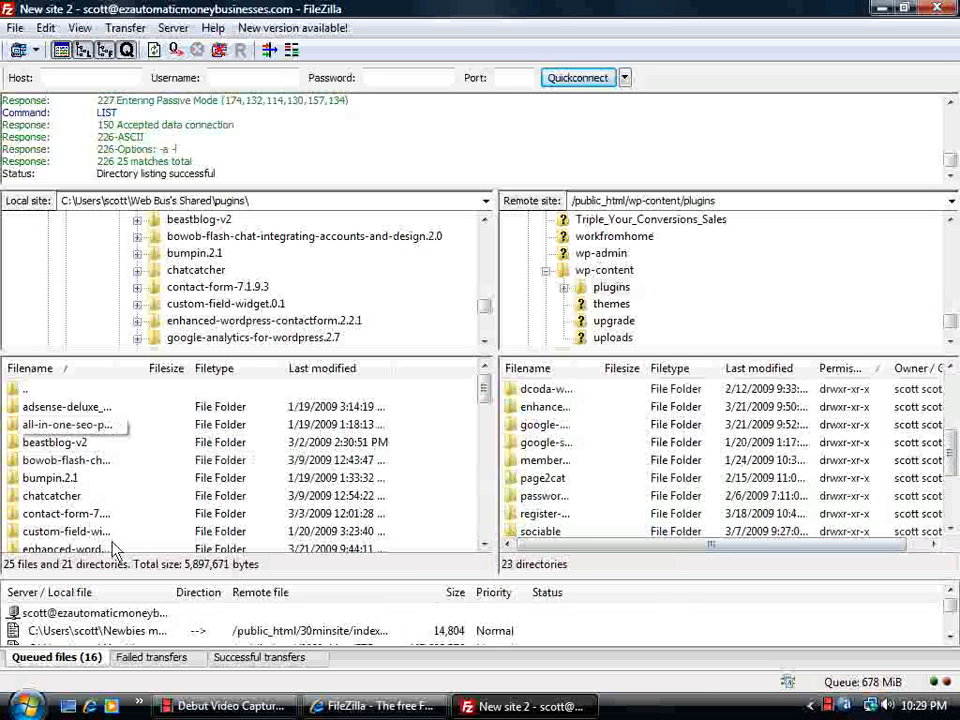
Upload the local bowob-flash-chat-integrating-accounts-and-design.2.0 folder to the remote plugins folder
left_click(52, 461)
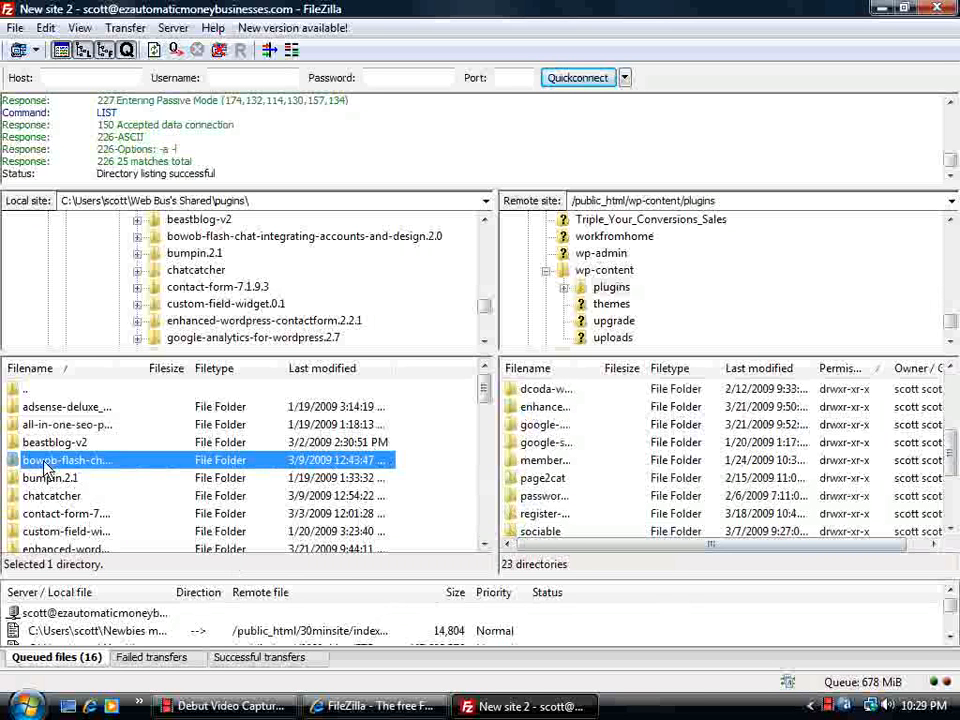
right_click(45, 466)
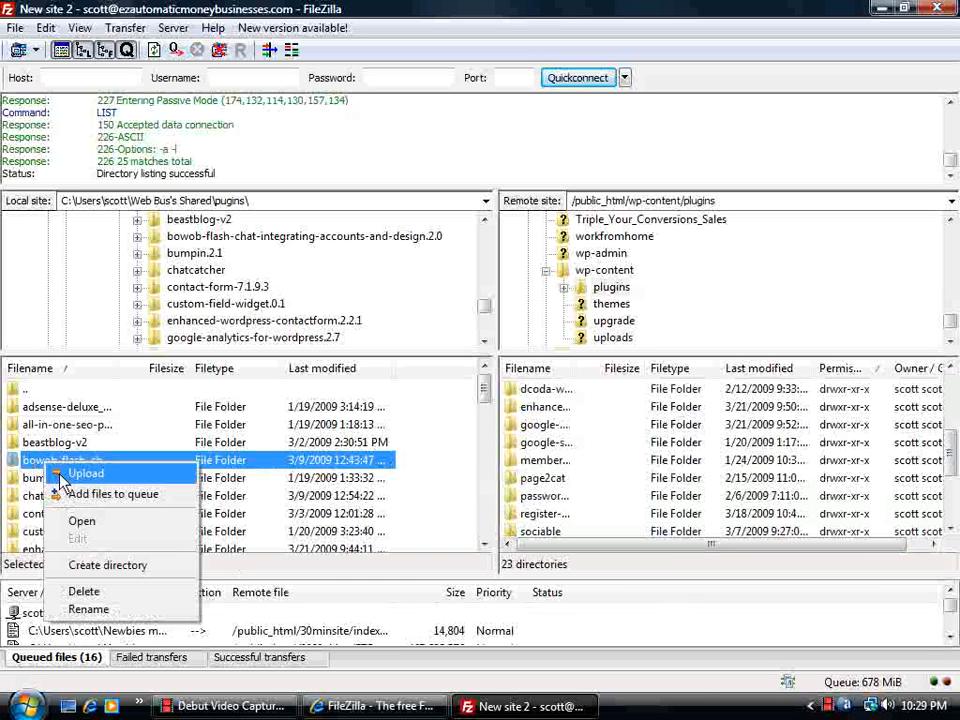
left_click(62, 474)
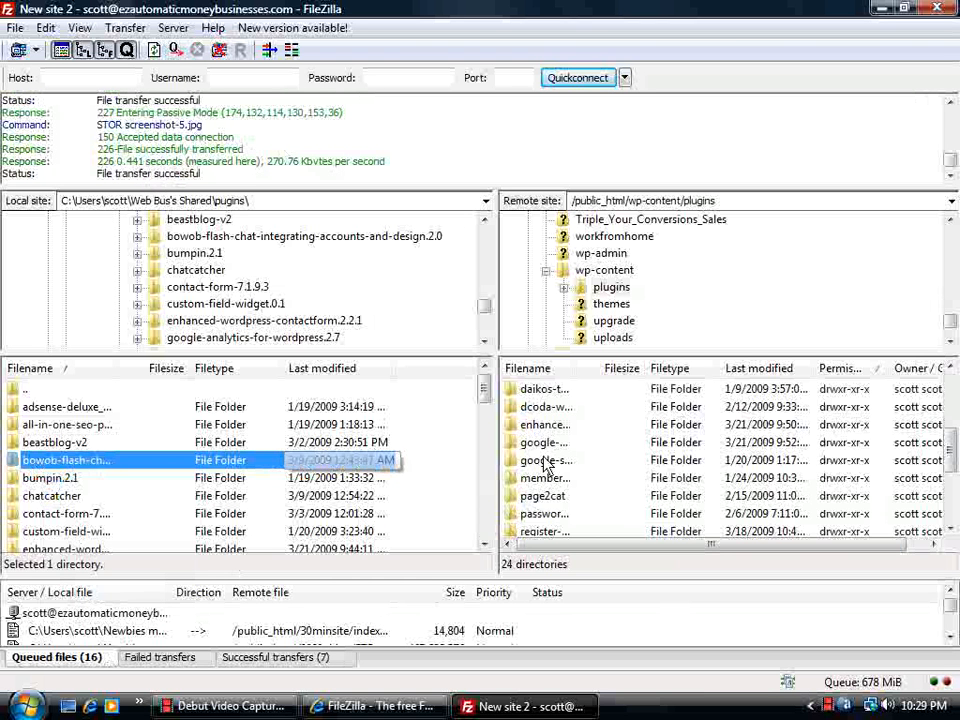
Look through the remote plugins folder for the uploaded bowob-flash-chat folder
left_click(597, 463)
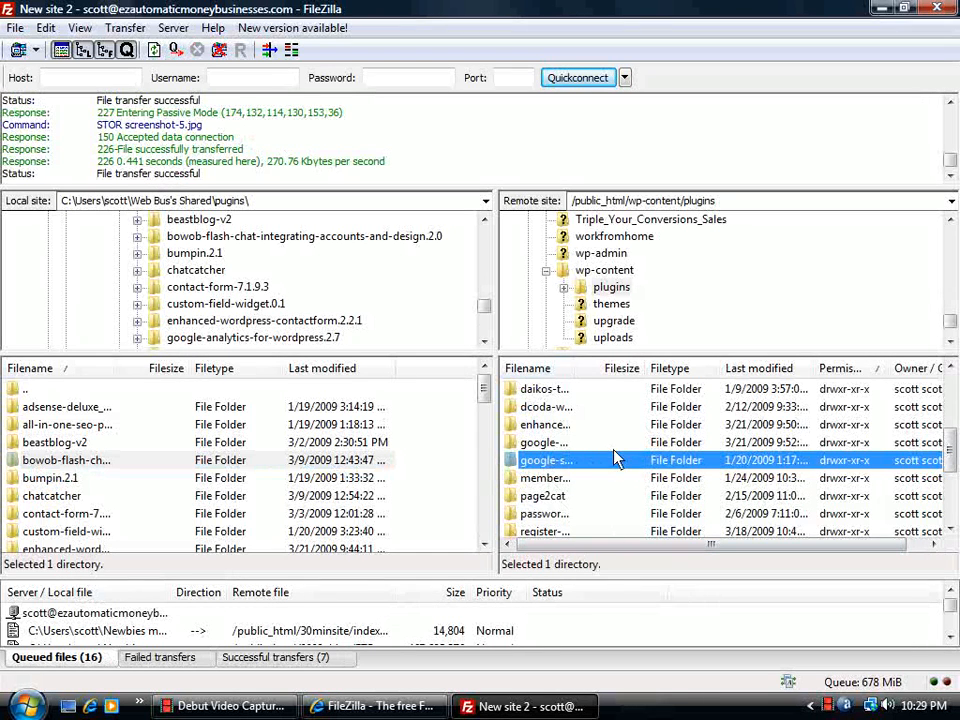
scroll(607, 489, "down", 2)
scroll(607, 489, "up", 2)
scroll(612, 490, "down", 1)
scroll(612, 490, "up", 3)
scroll(612, 480, "down", 2)
scroll(612, 471, "up", 1)
scroll(611, 471, "up", 3)
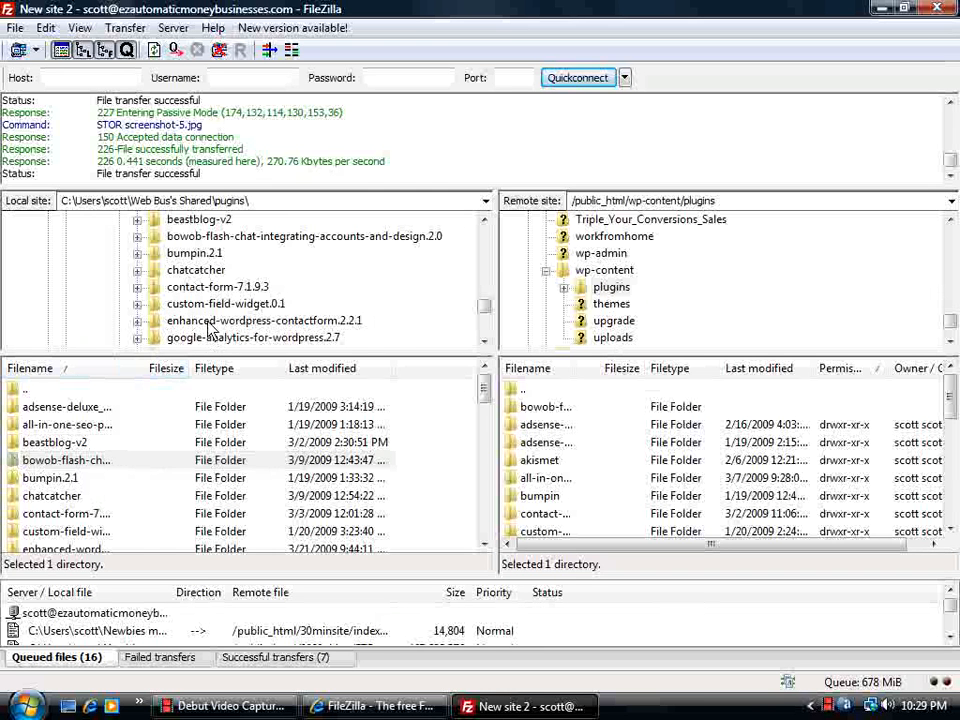
Check the contents of the local contact-form-7.1.9.3 folder and return to the pugins folder
left_click(253, 286)
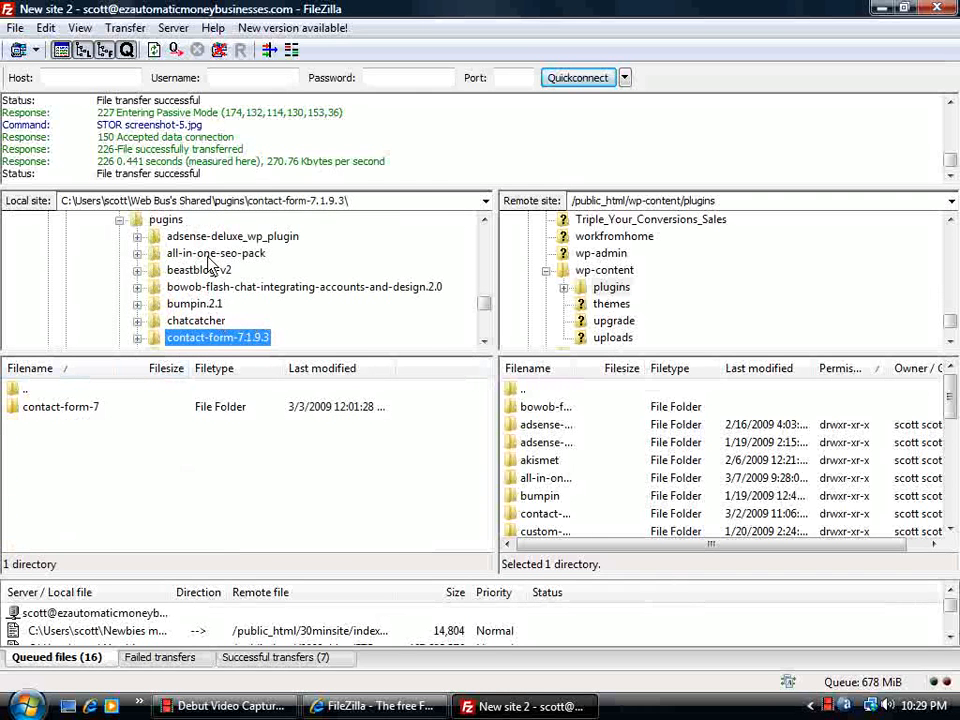
scroll(172, 320, "up", 2)
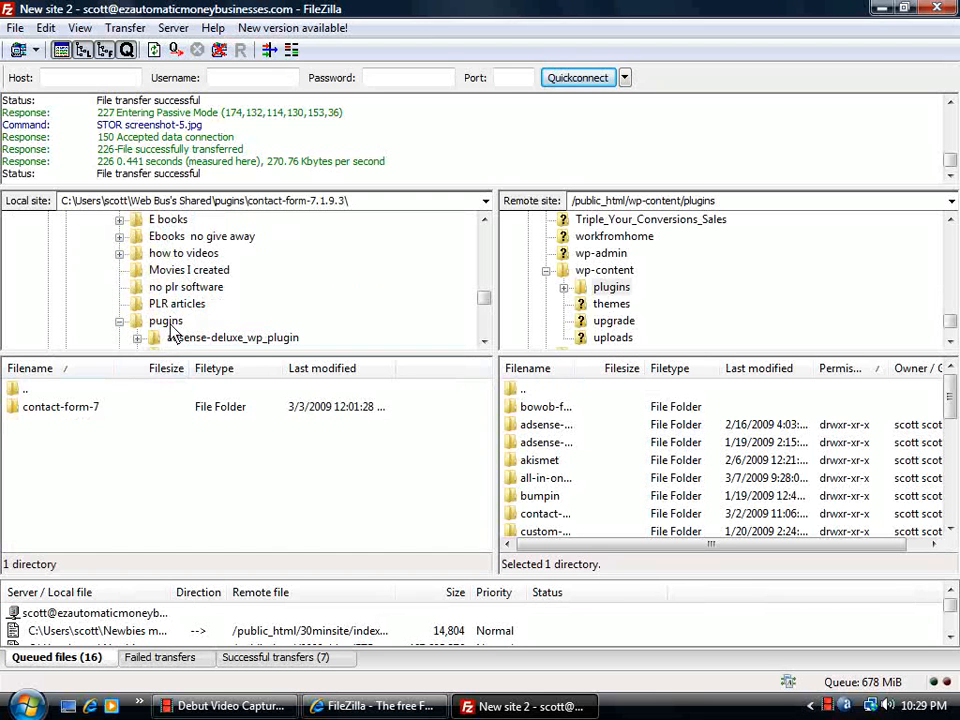
left_click(165, 321)
scroll(205, 313, "down", 4)
scroll(200, 300, "up", 1)
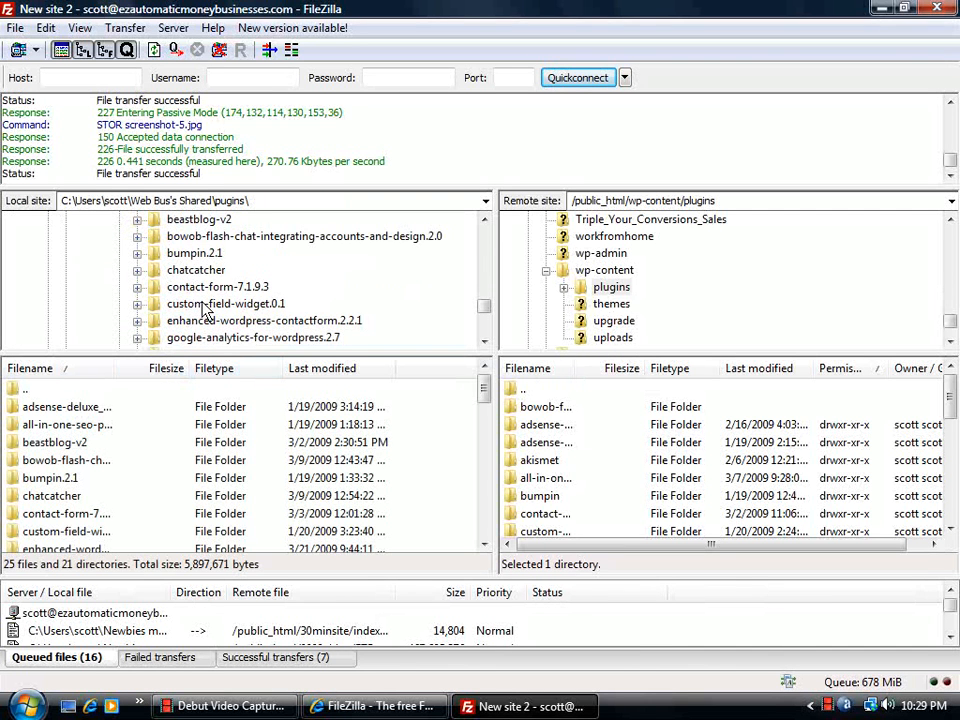
Open the local chatcatcher folder to check its contents, and look back up through the local directory tree
left_click(194, 272)
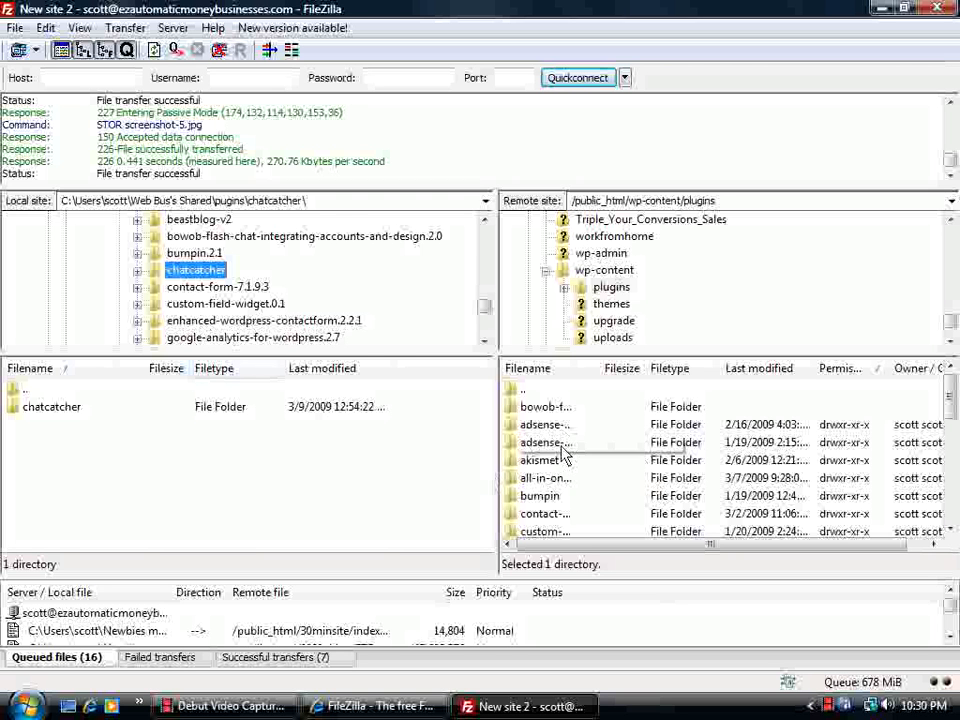
scroll(577, 495, "up", 3)
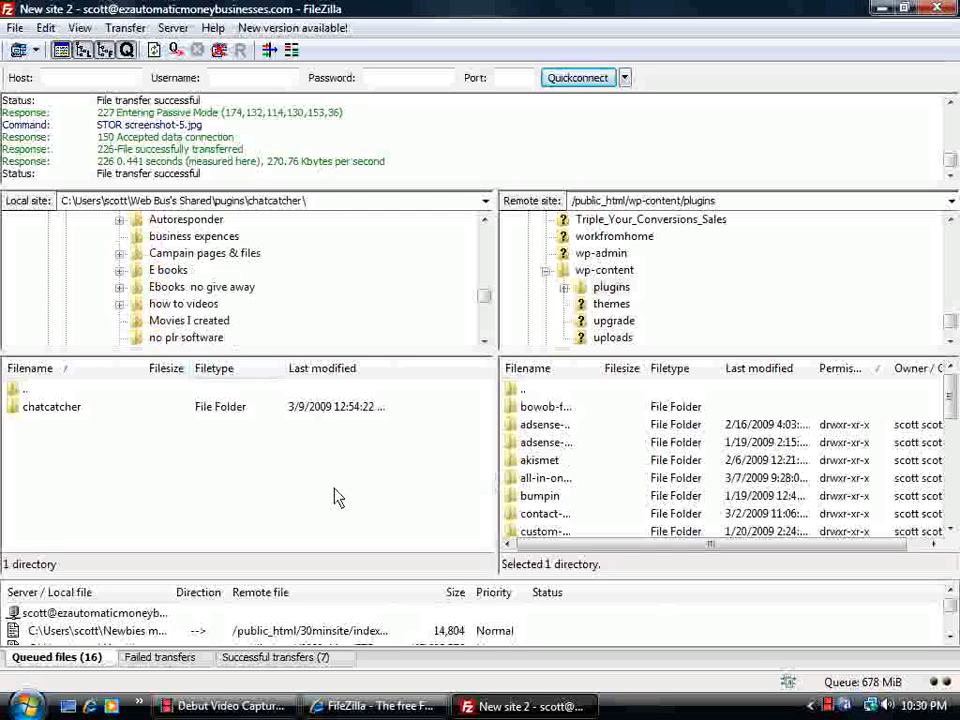
scroll(330, 488, "up", 3)
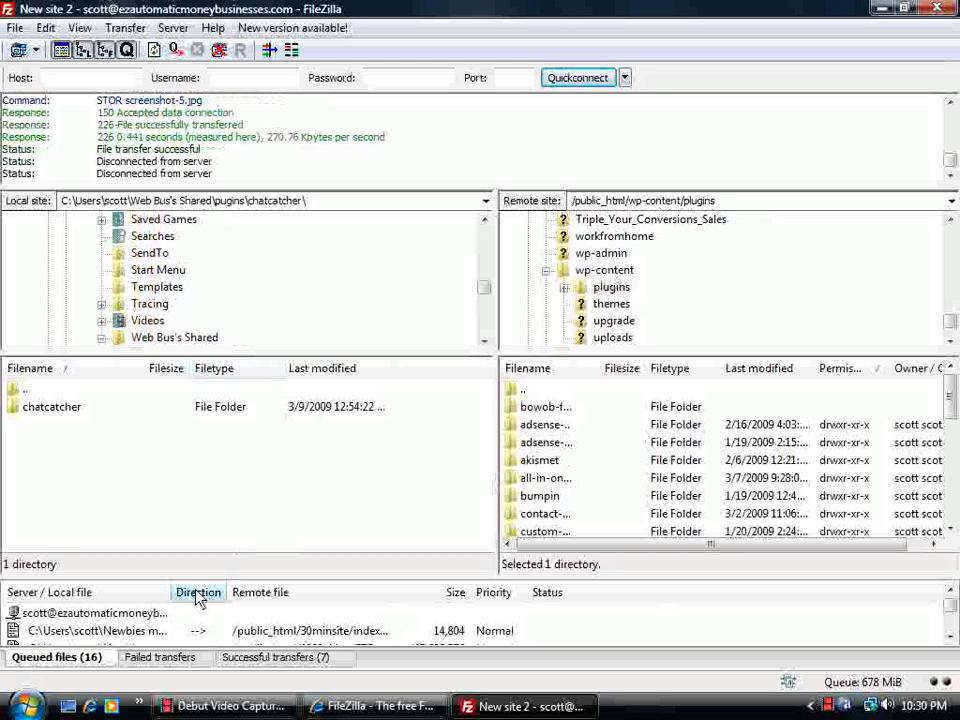
left_click(228, 706)
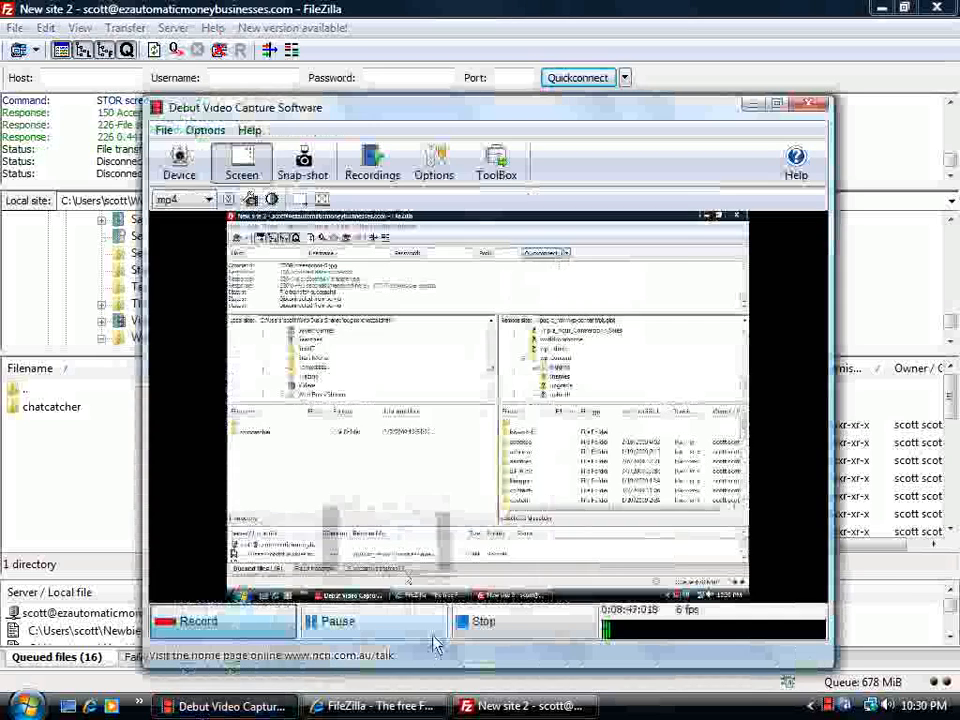